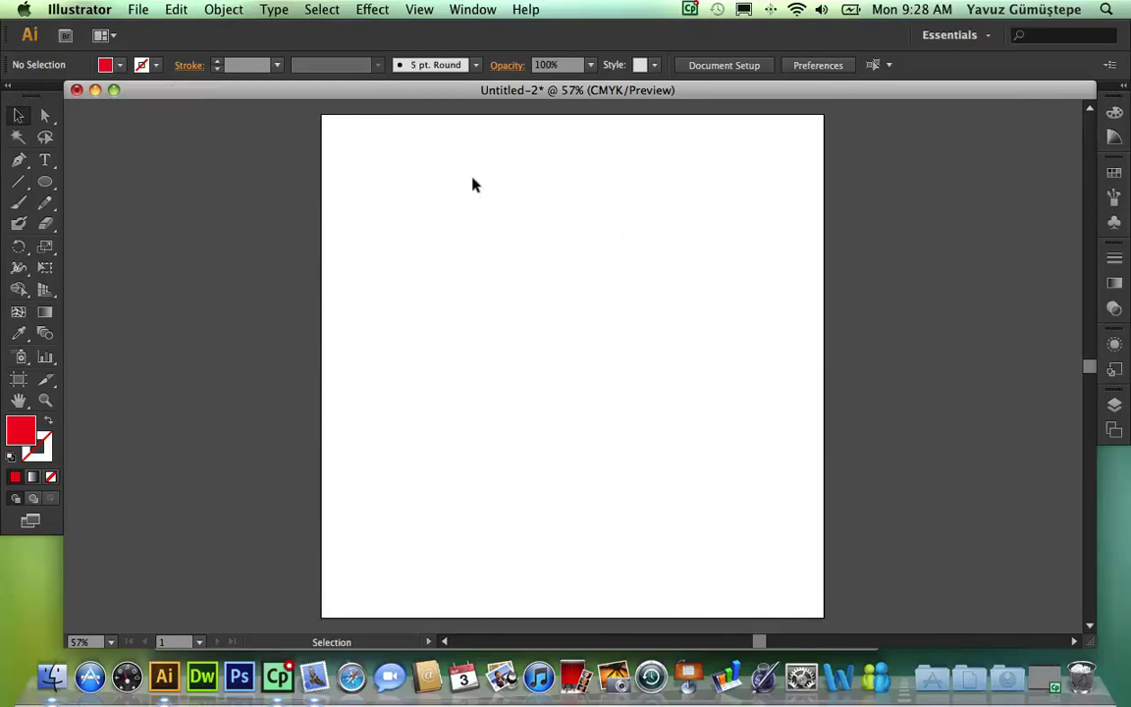
- Draw a red circle and duplicate it into three overlapping circles clustered in a triangle
click(44, 183)
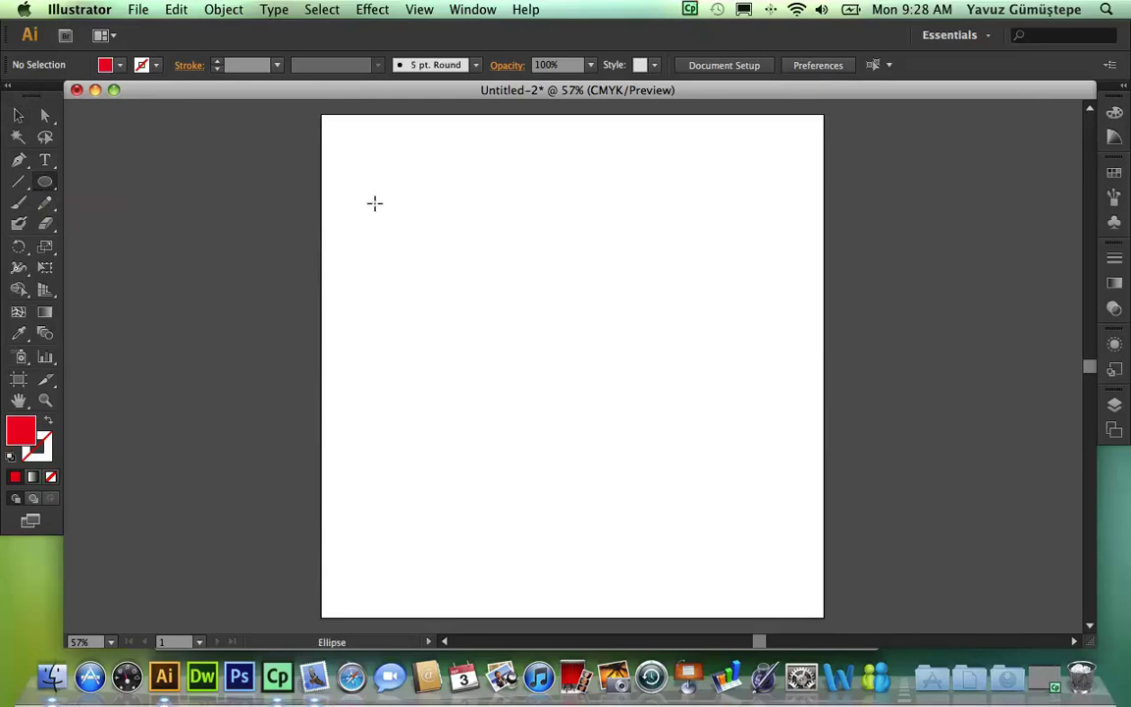
mouse_move(417, 189)
mouse_down()
mouse_move(525, 293)
mouse_move(525, 342)
mouse_up()
key(v)
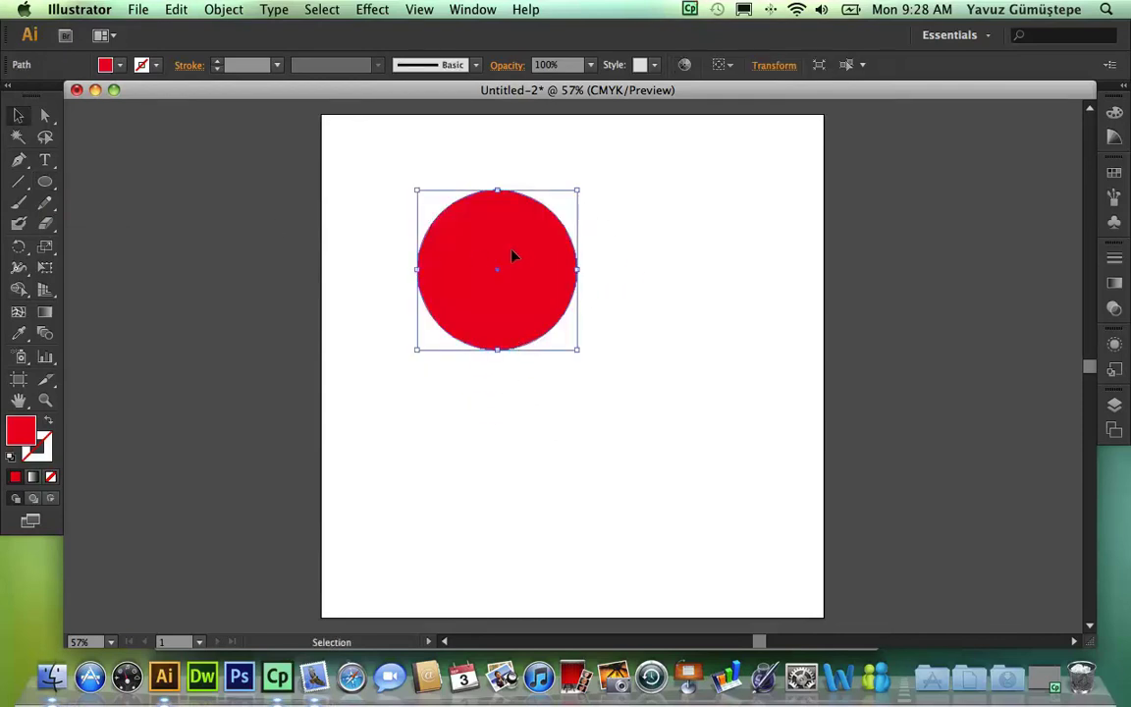
mouse_move(513, 255)
mouse_down()
mouse_move(596, 258)
mouse_move(485, 340)
mouse_up()
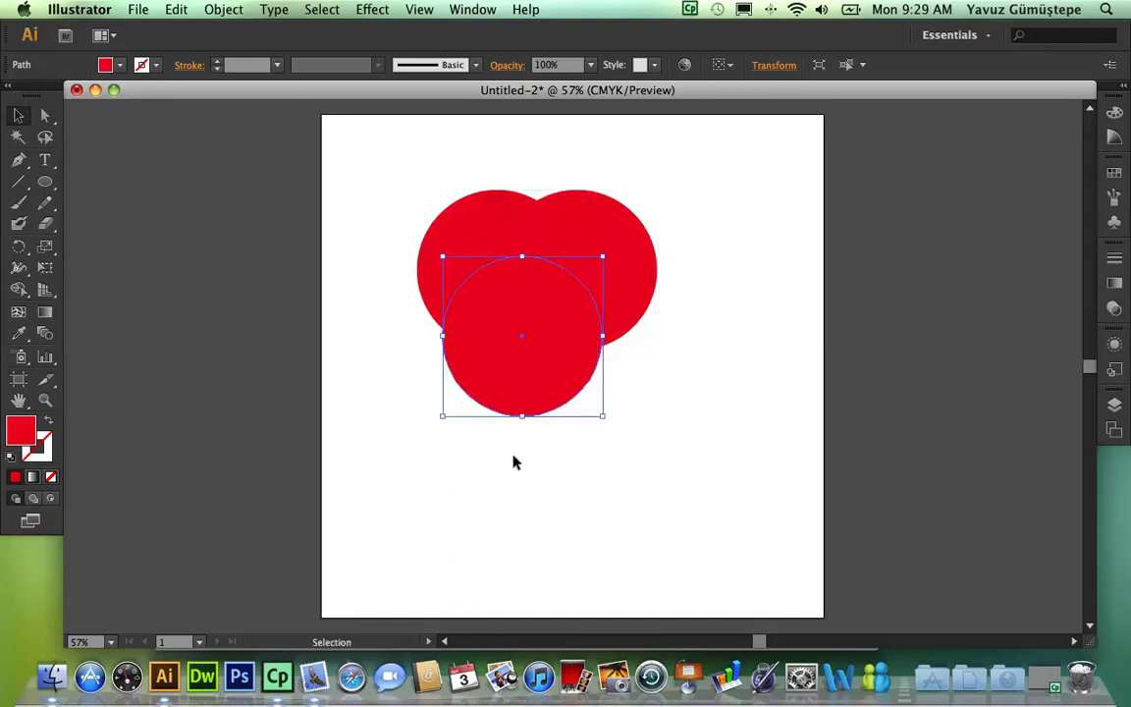
key(Right)
key(Right)
key(Right)
key(Right)
key(Right)
drag(520, 380, 525, 382)
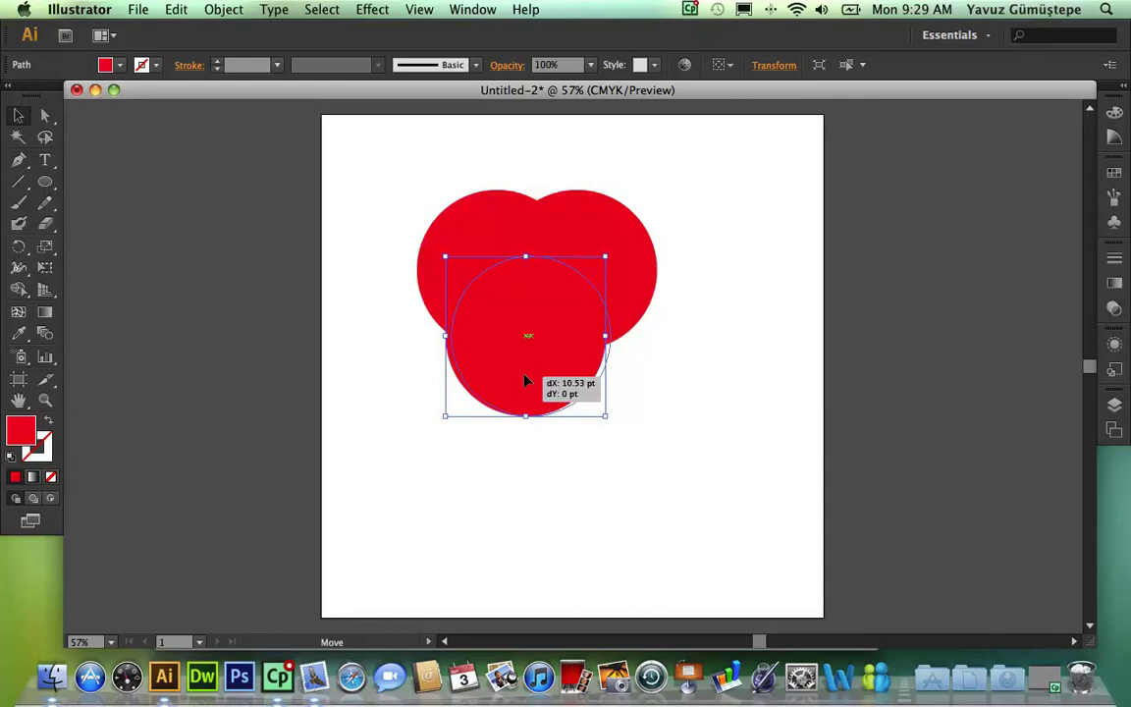
click(533, 464)
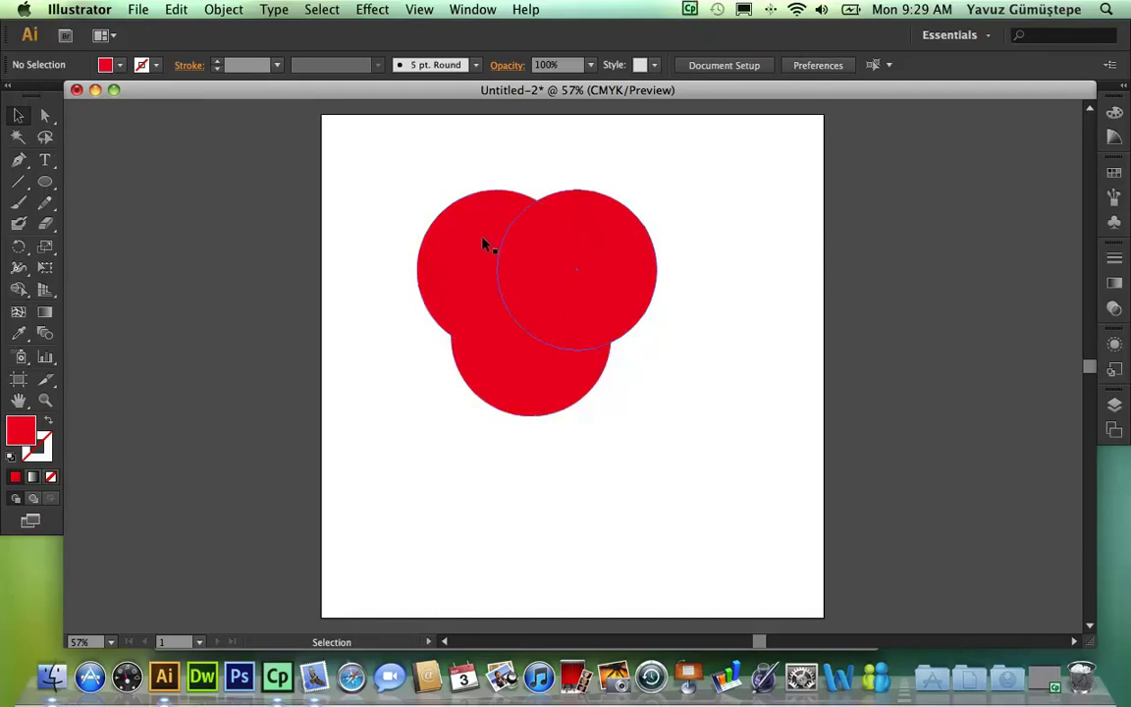
- Fill the upper-right circle with CMYK Blue
click(596, 233)
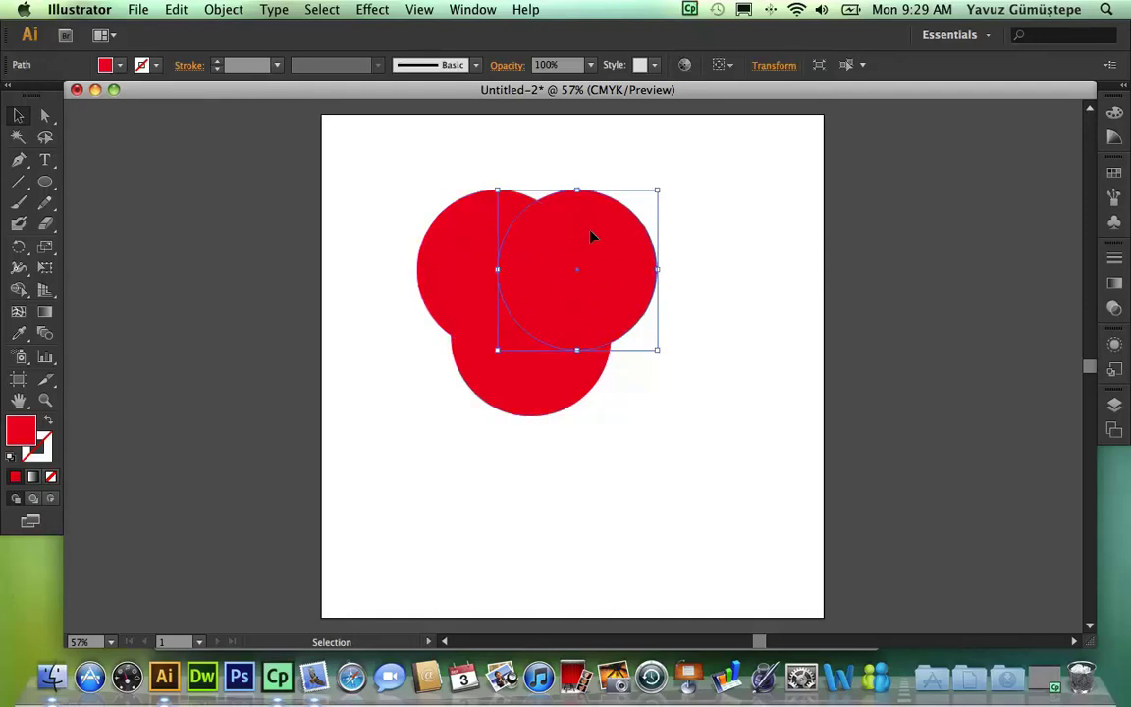
click(117, 65)
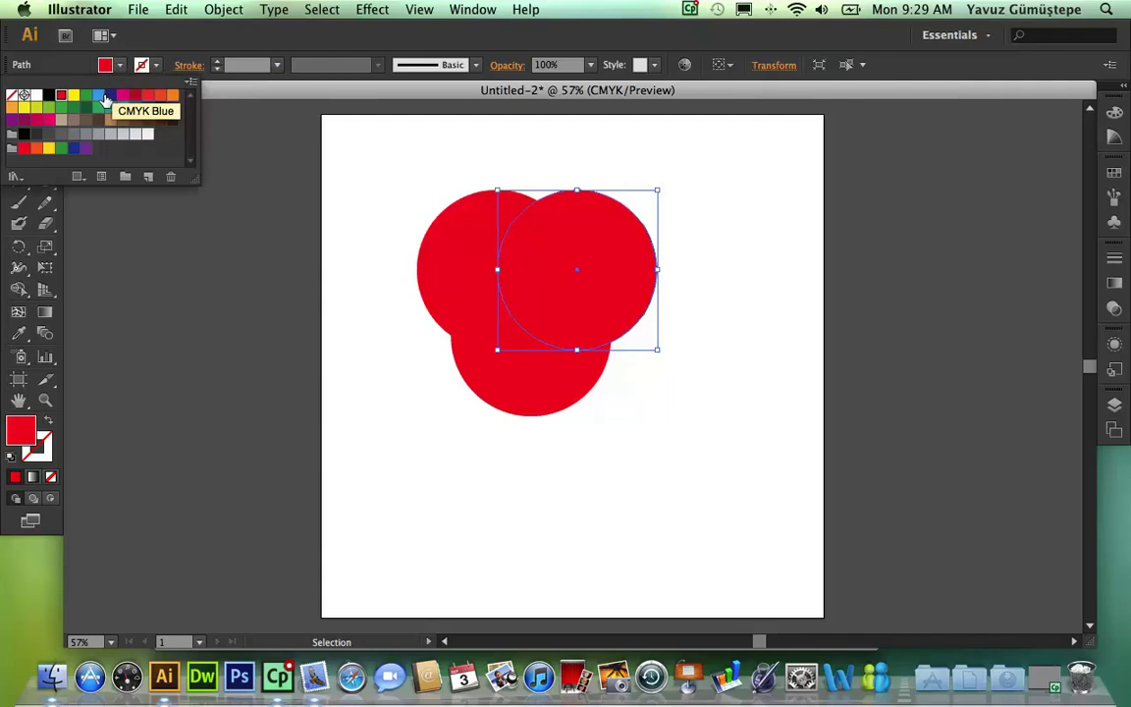
click(105, 98)
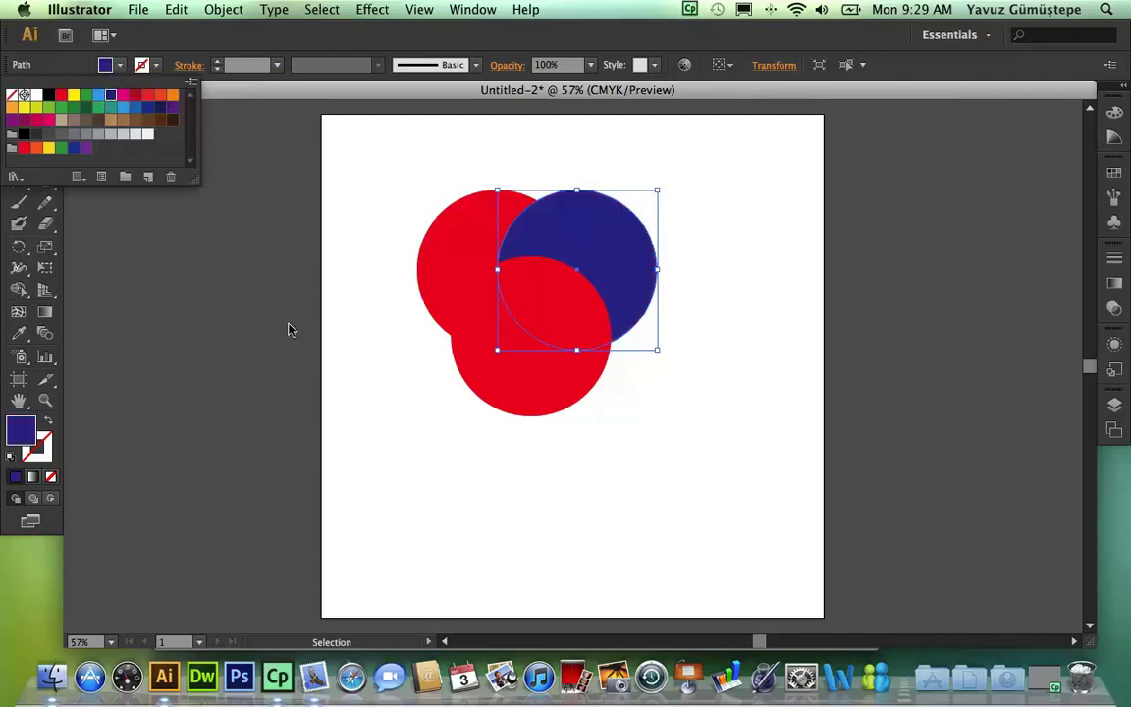
click(523, 461)
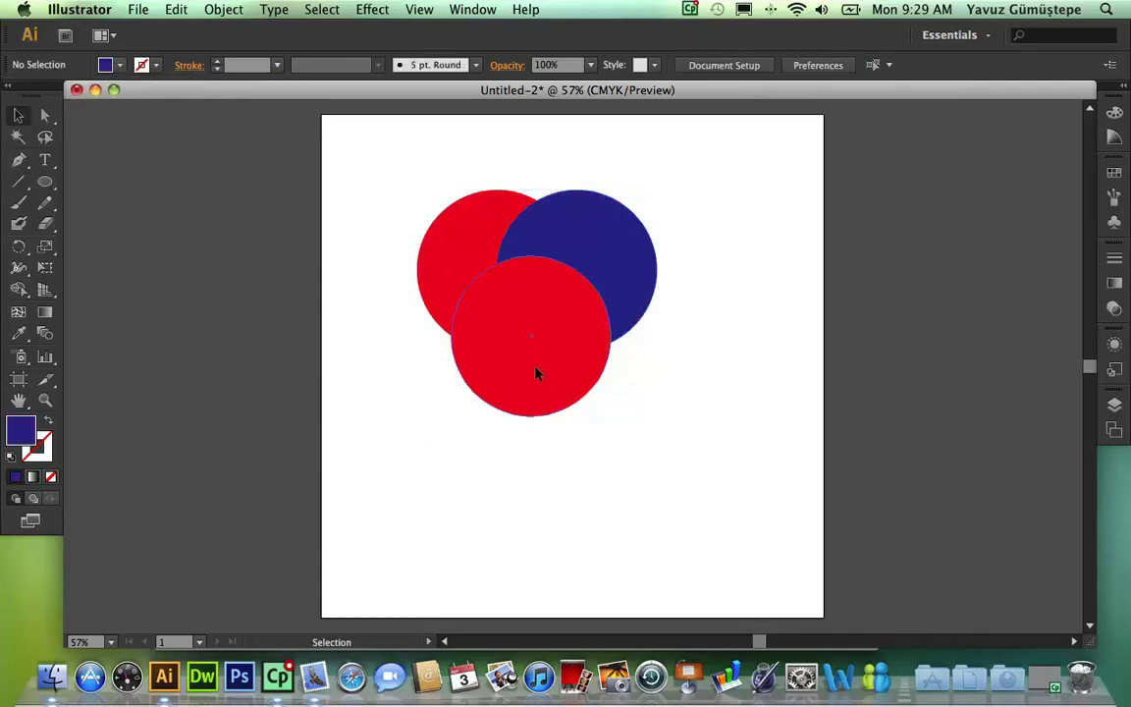
- Fill the lower circle with CMYK Green
click(535, 373)
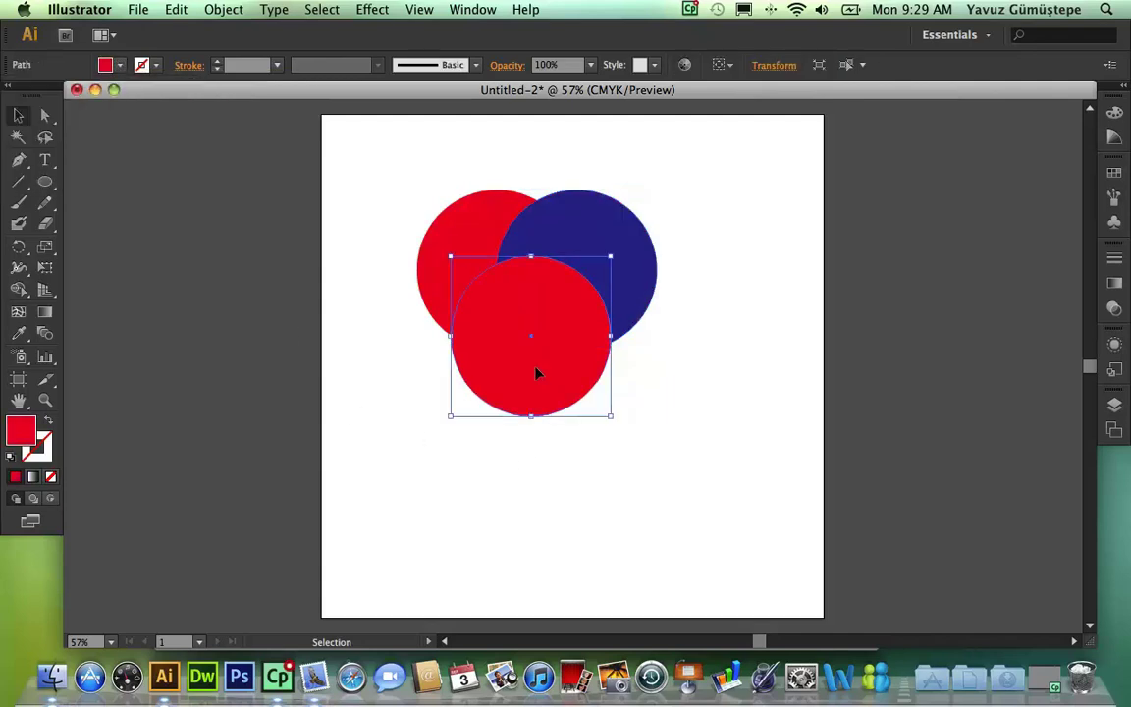
click(119, 67)
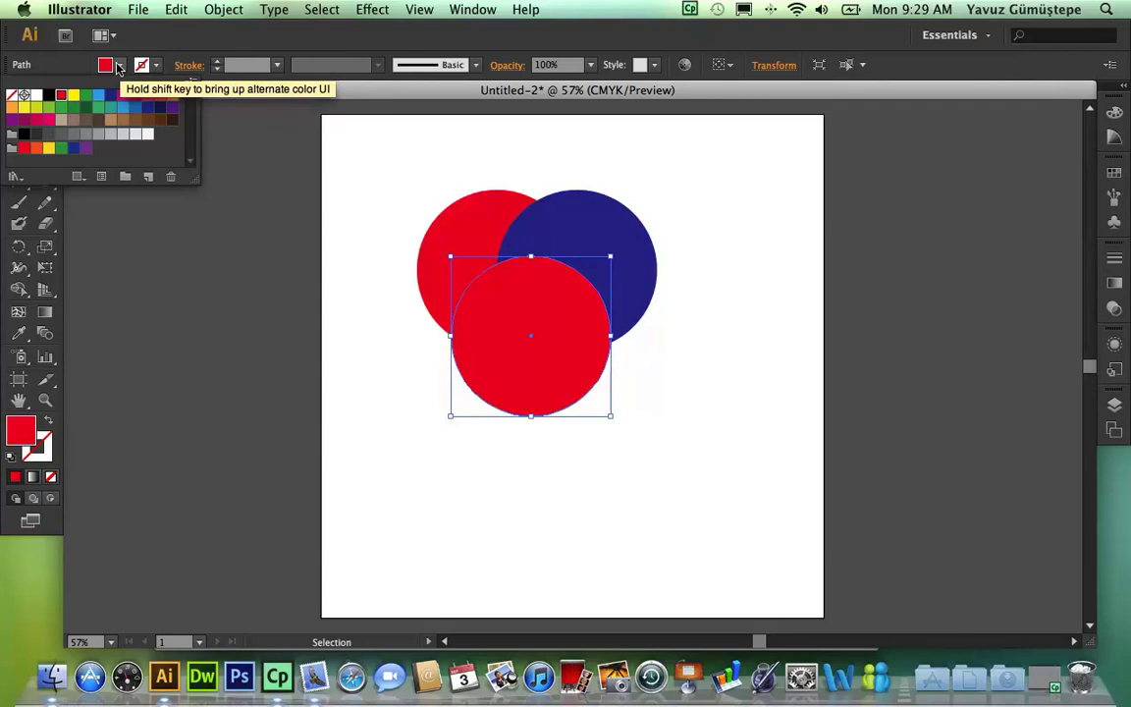
click(79, 96)
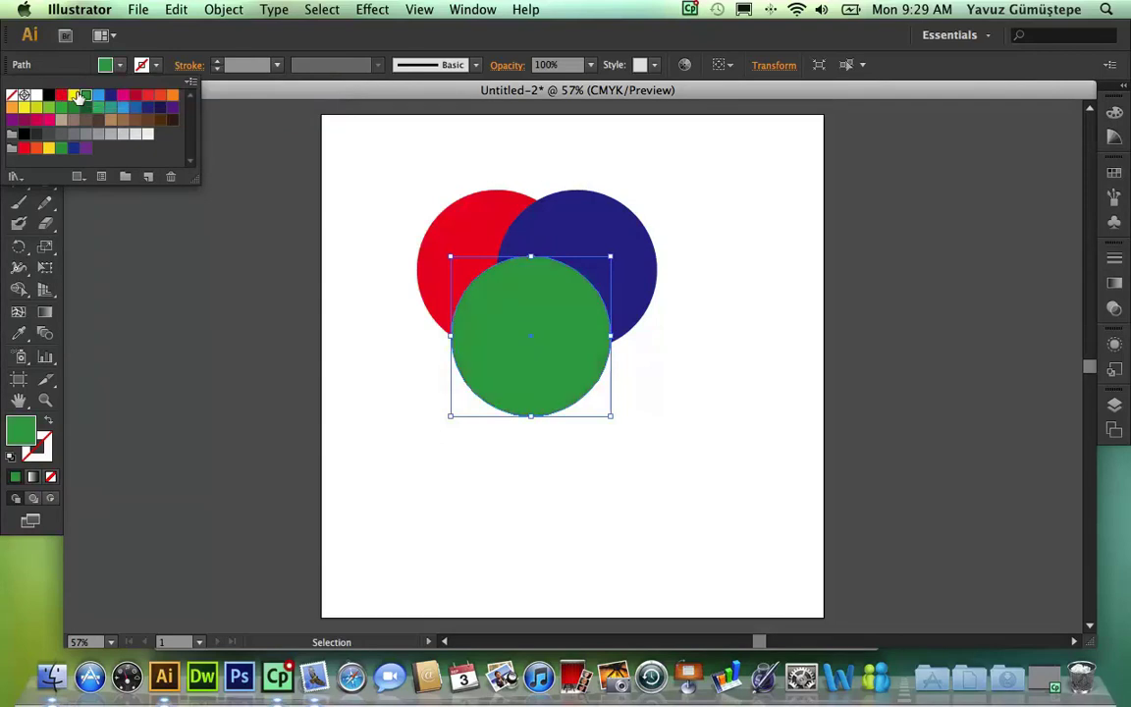
click(605, 520)
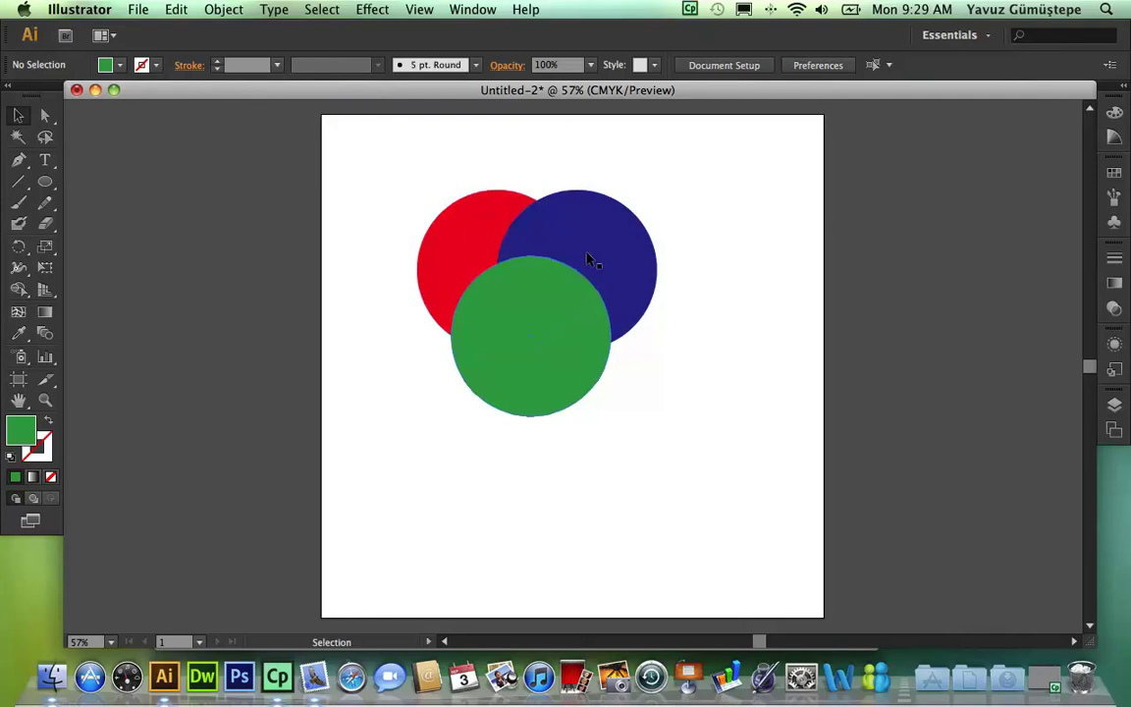
click(543, 293)
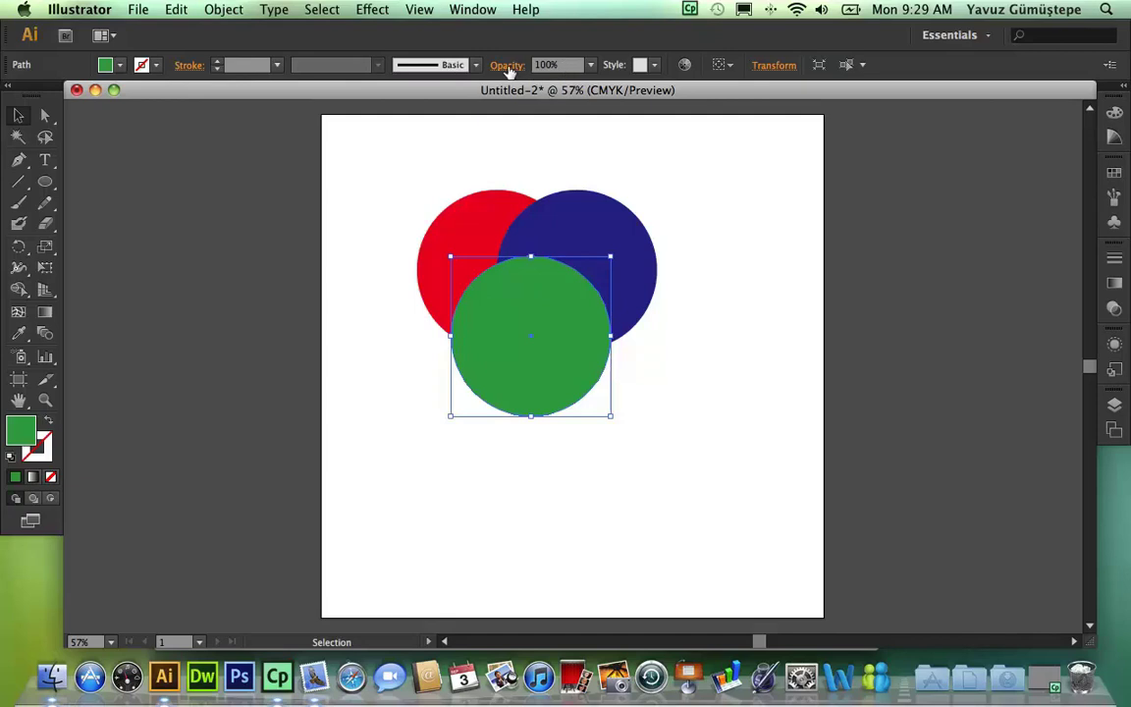
- Set the green circle's blending mode to Screen
click(507, 66)
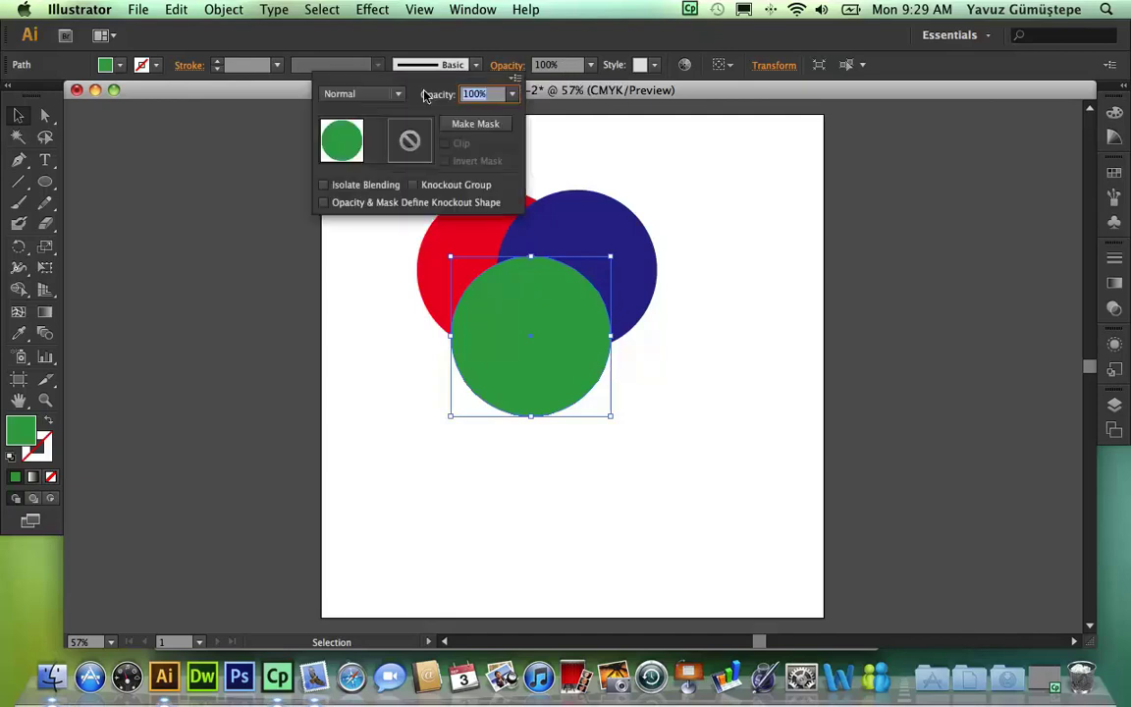
click(373, 94)
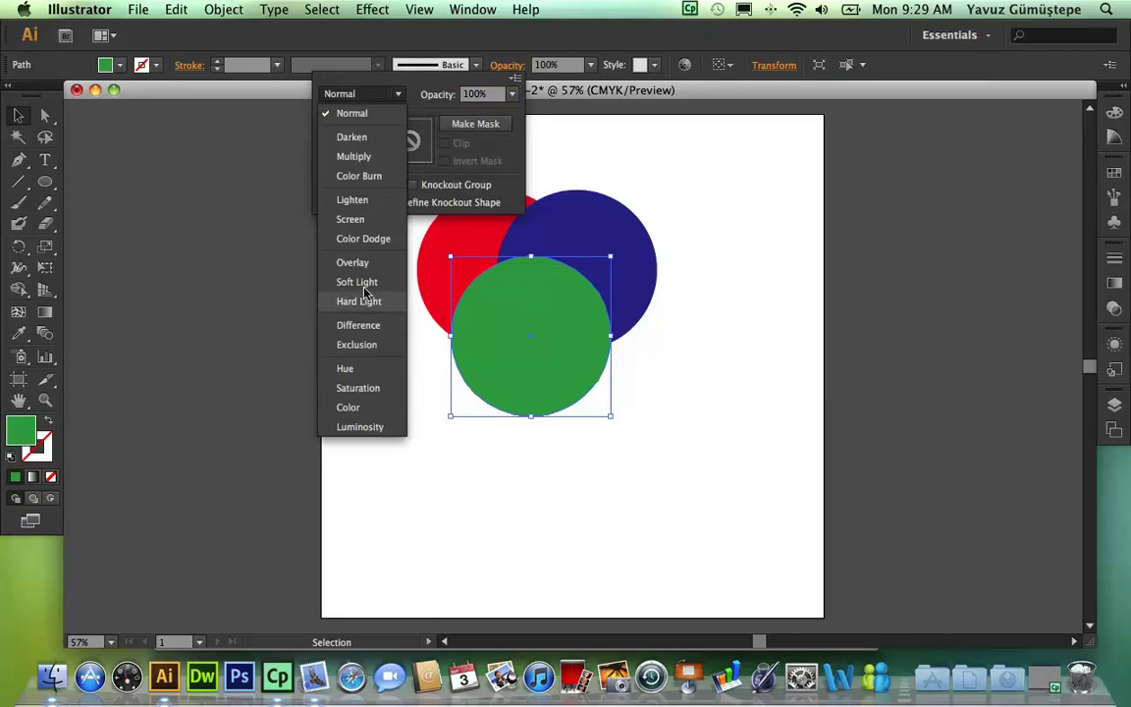
click(350, 219)
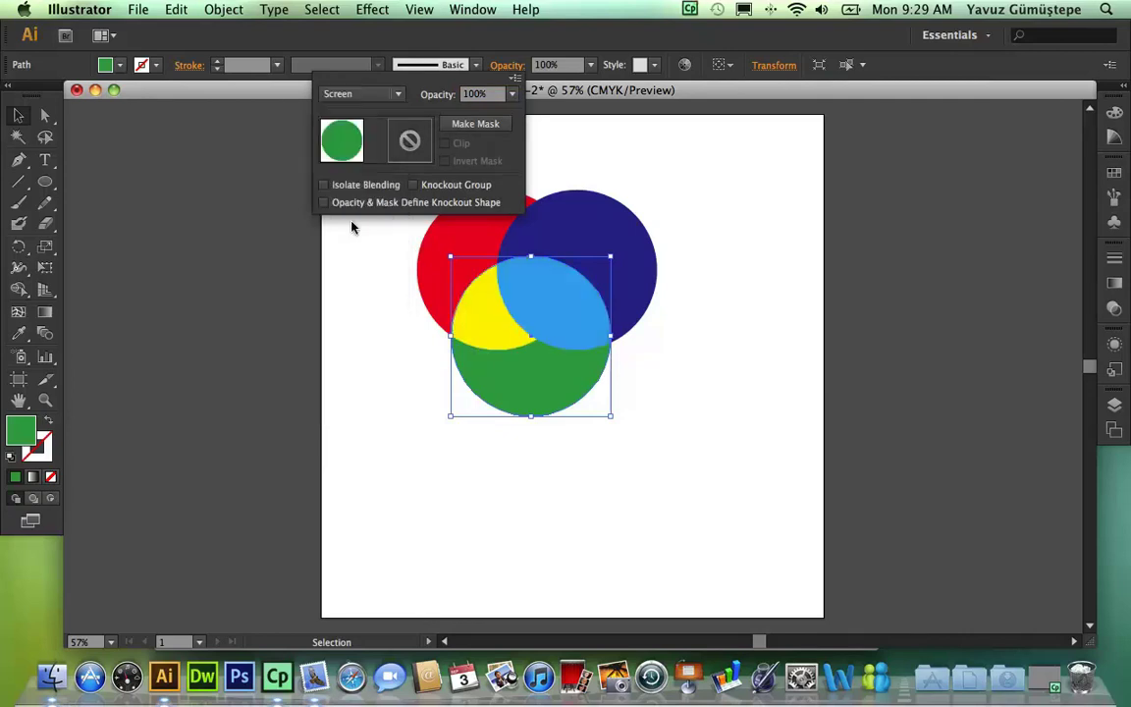
click(653, 398)
click(691, 333)
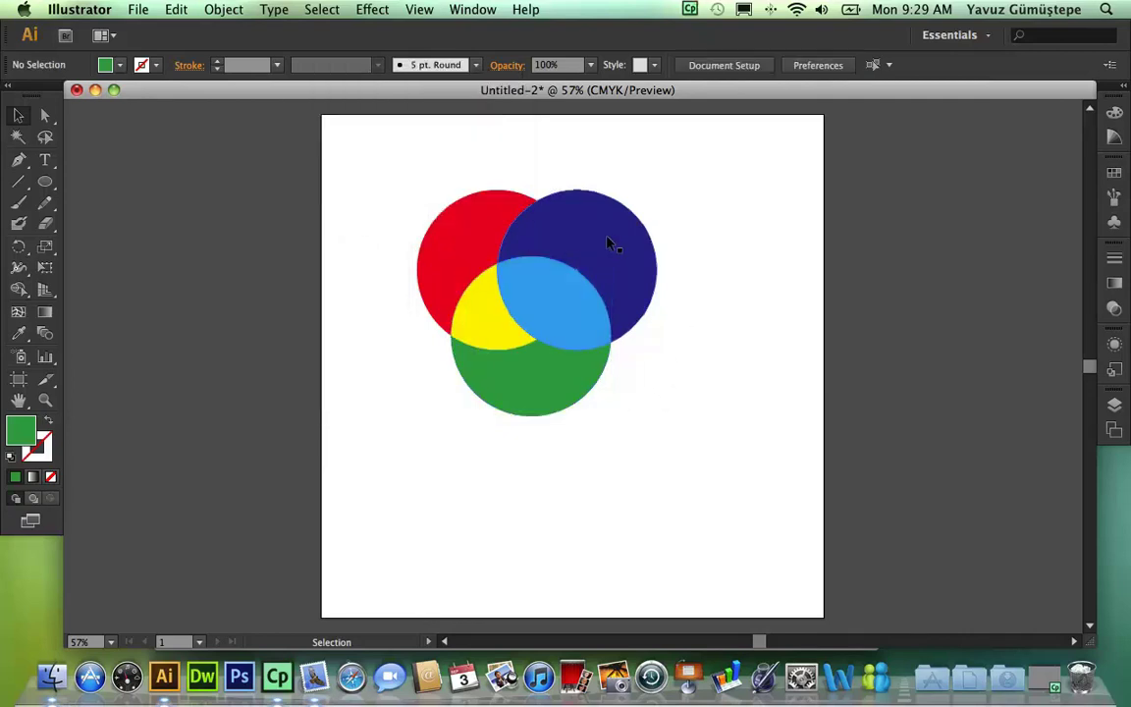
- Set the blue circle's blending mode to Screen as well
click(607, 239)
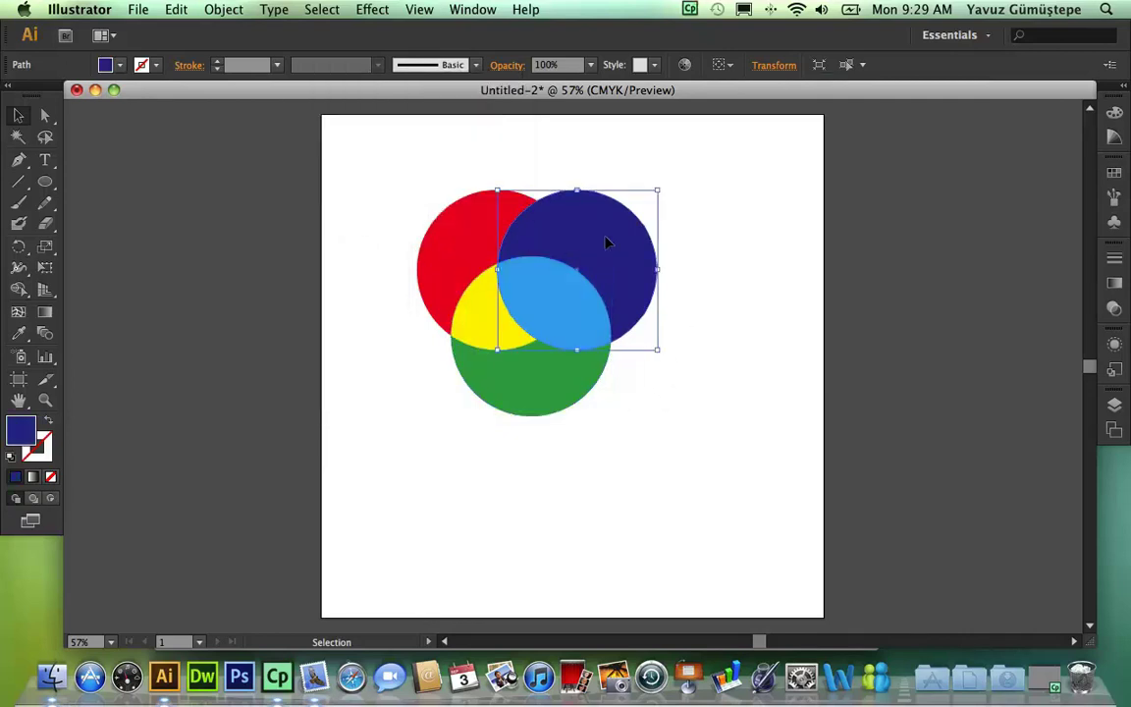
click(501, 65)
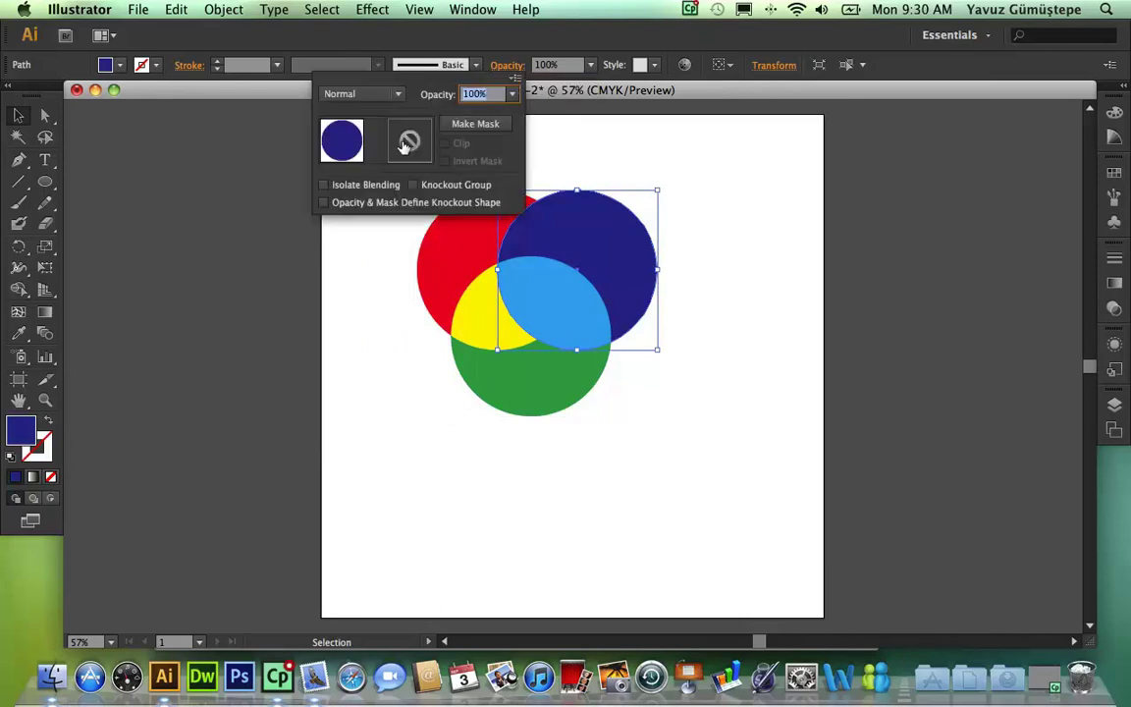
click(369, 94)
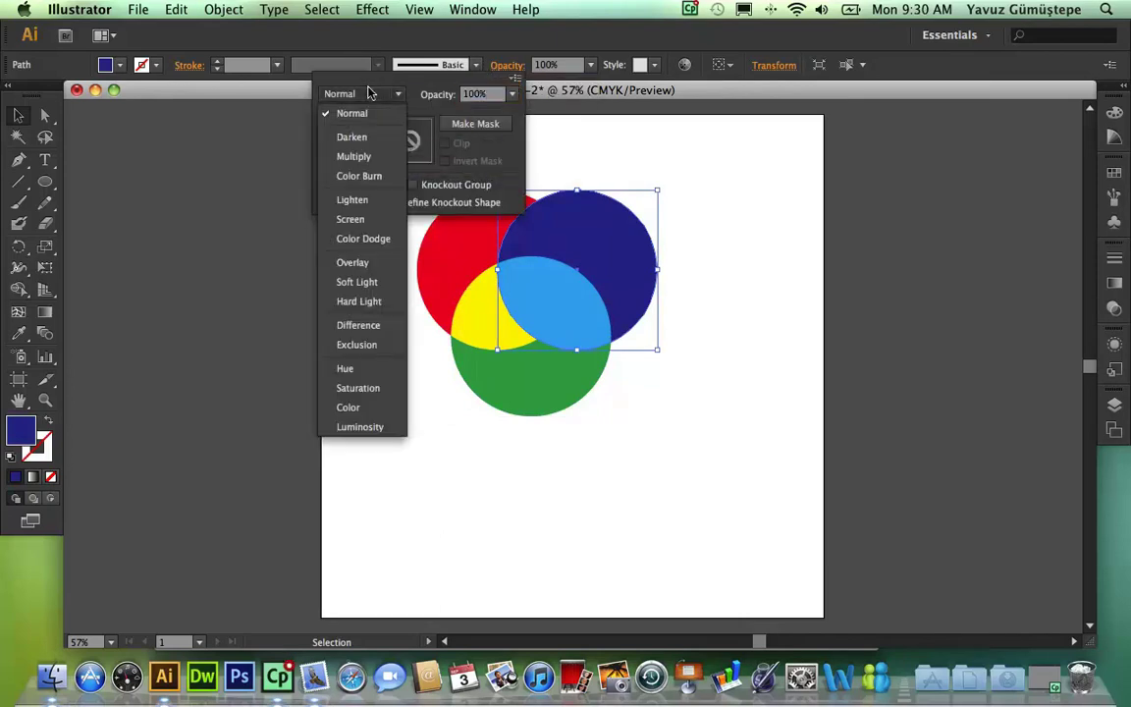
click(368, 219)
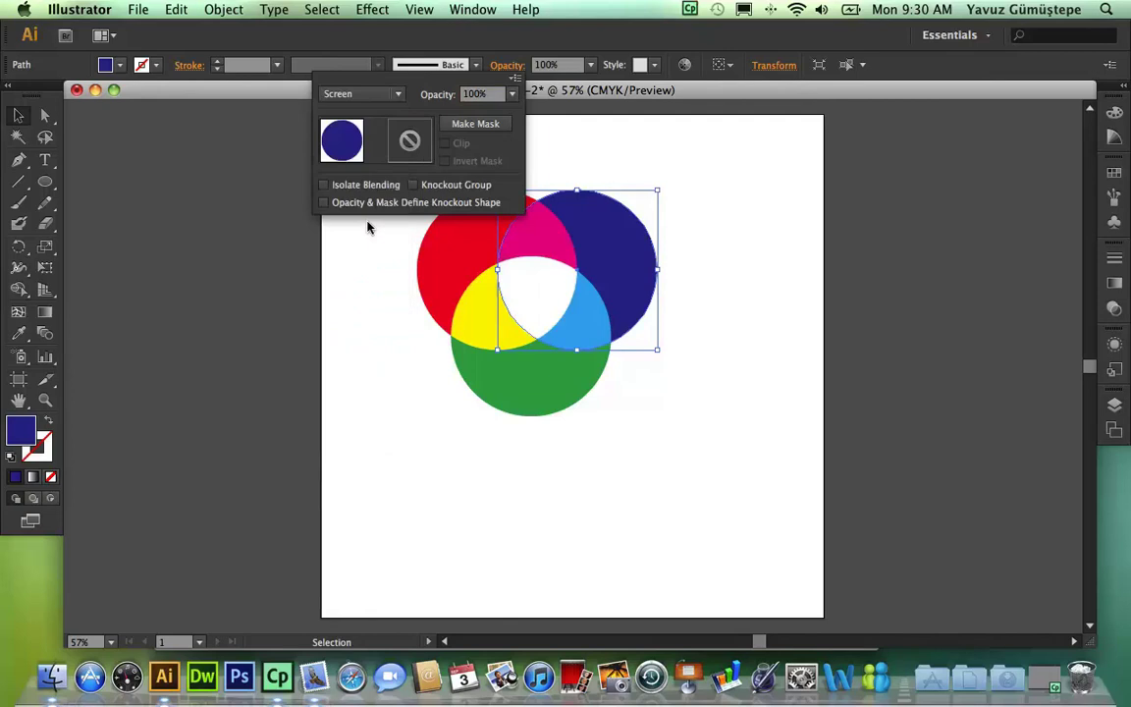
click(609, 477)
click(621, 478)
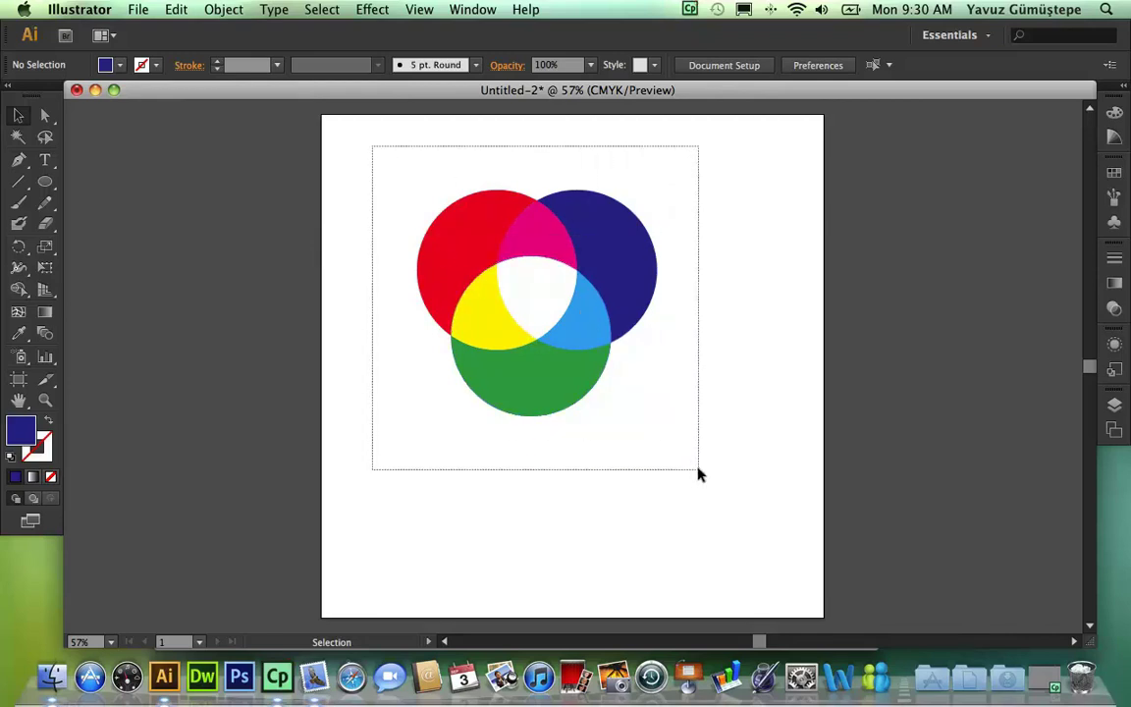
- Select all three blended circles and drag them up near the artboard's top edge
drag(371, 150, 699, 471)
drag(552, 304, 585, 318)
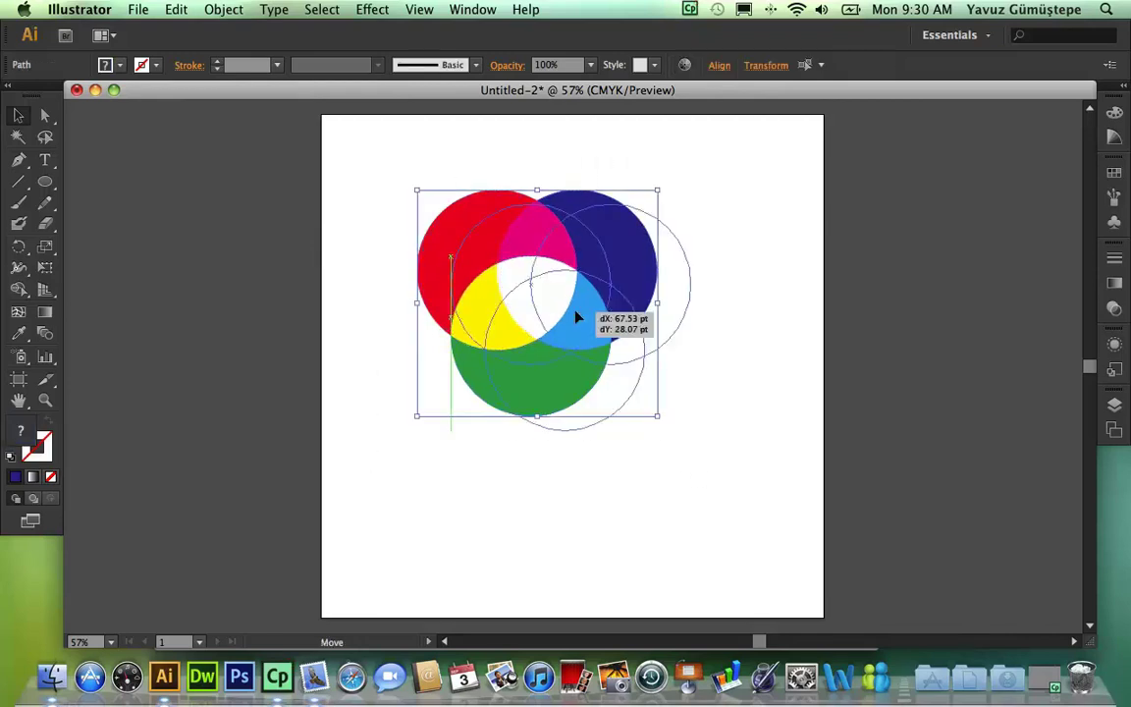
click(584, 489)
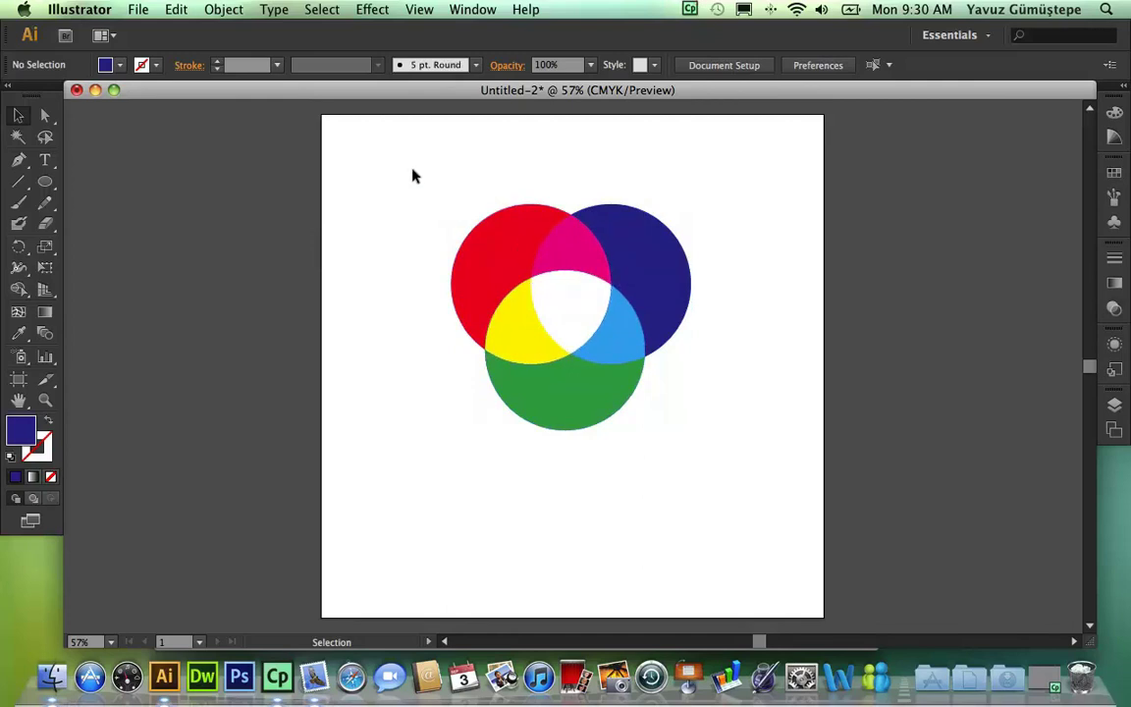
drag(408, 169, 724, 497)
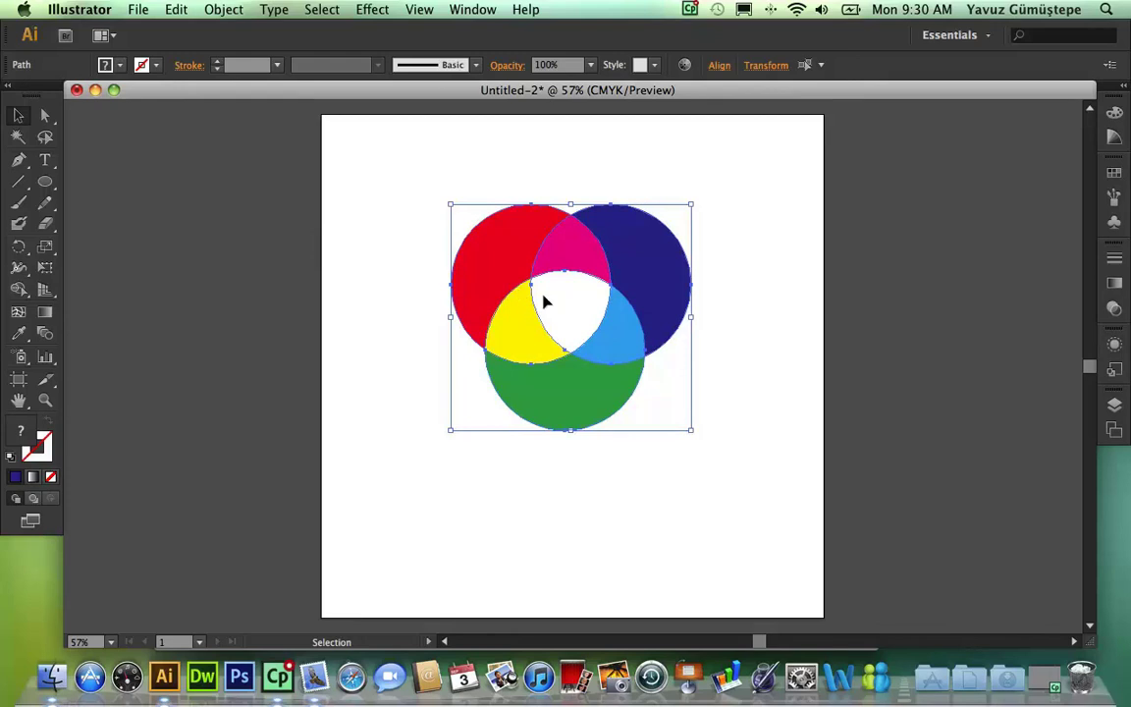
drag(569, 305, 571, 218)
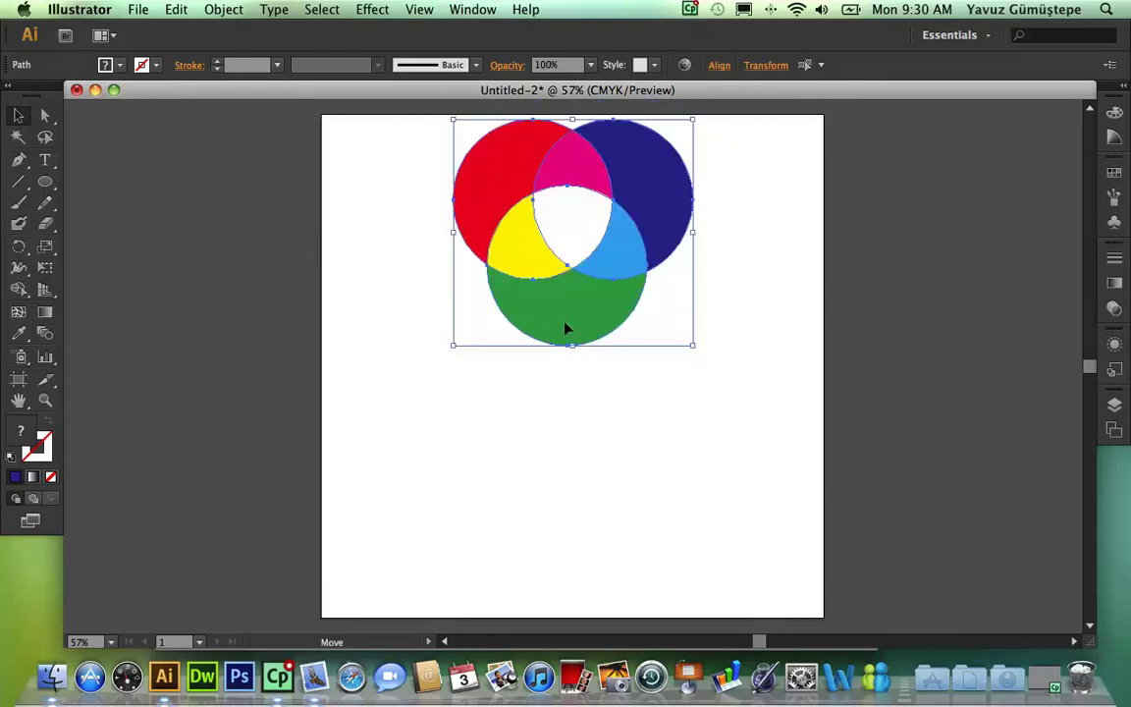
drag(567, 325, 562, 331)
click(547, 409)
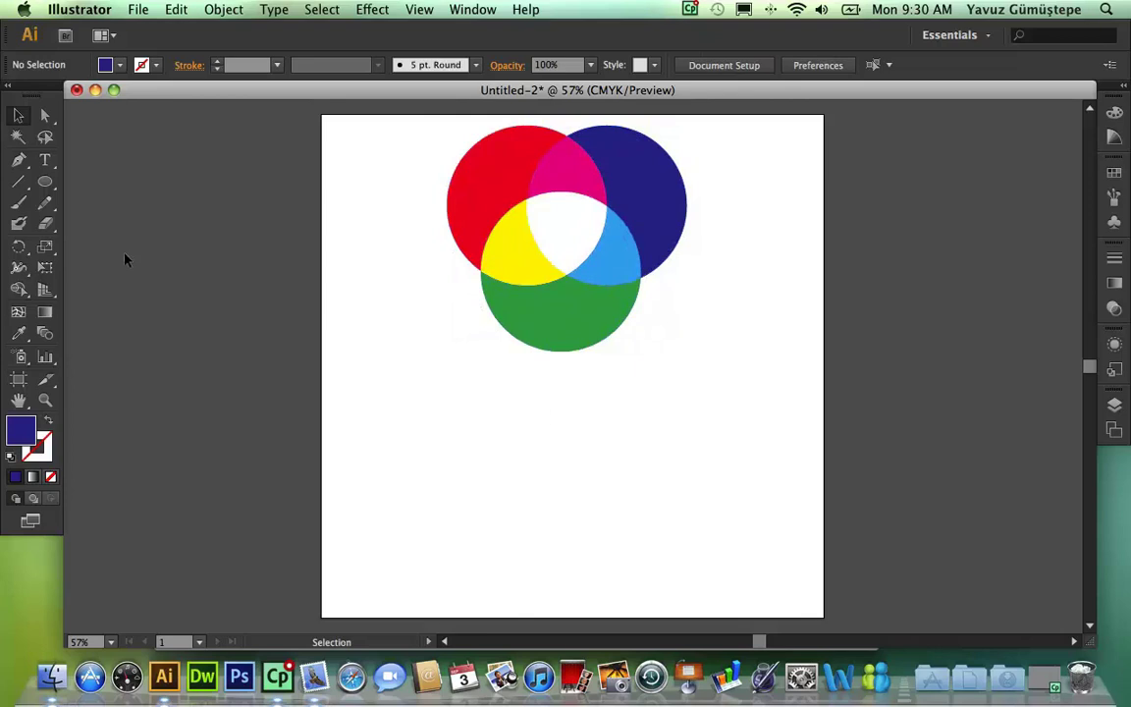
click(44, 181)
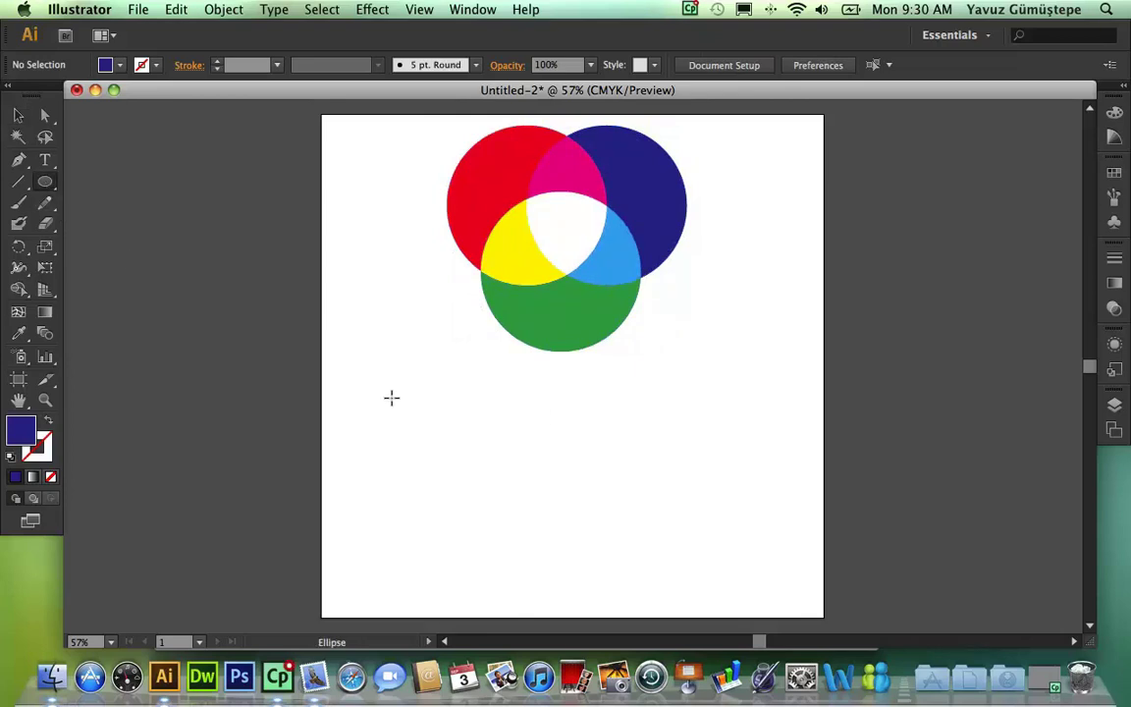
- Draw a round circle in the lower left and fill it green
drag(390, 394, 556, 543)
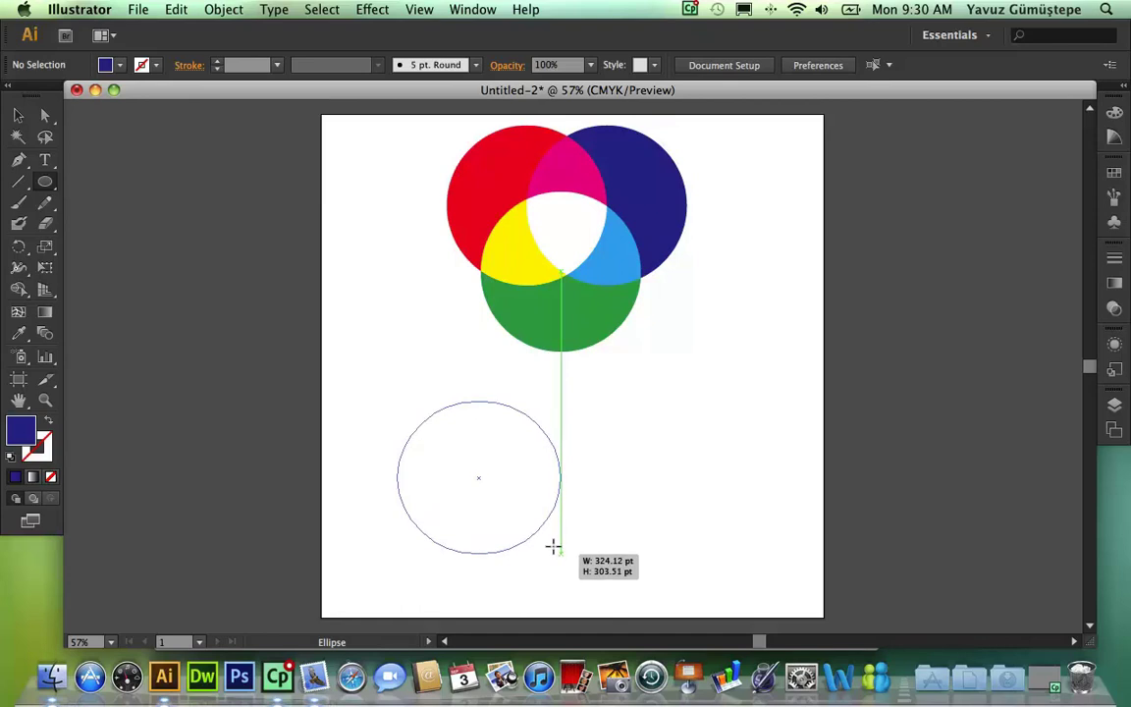
drag(556, 543, 552, 558)
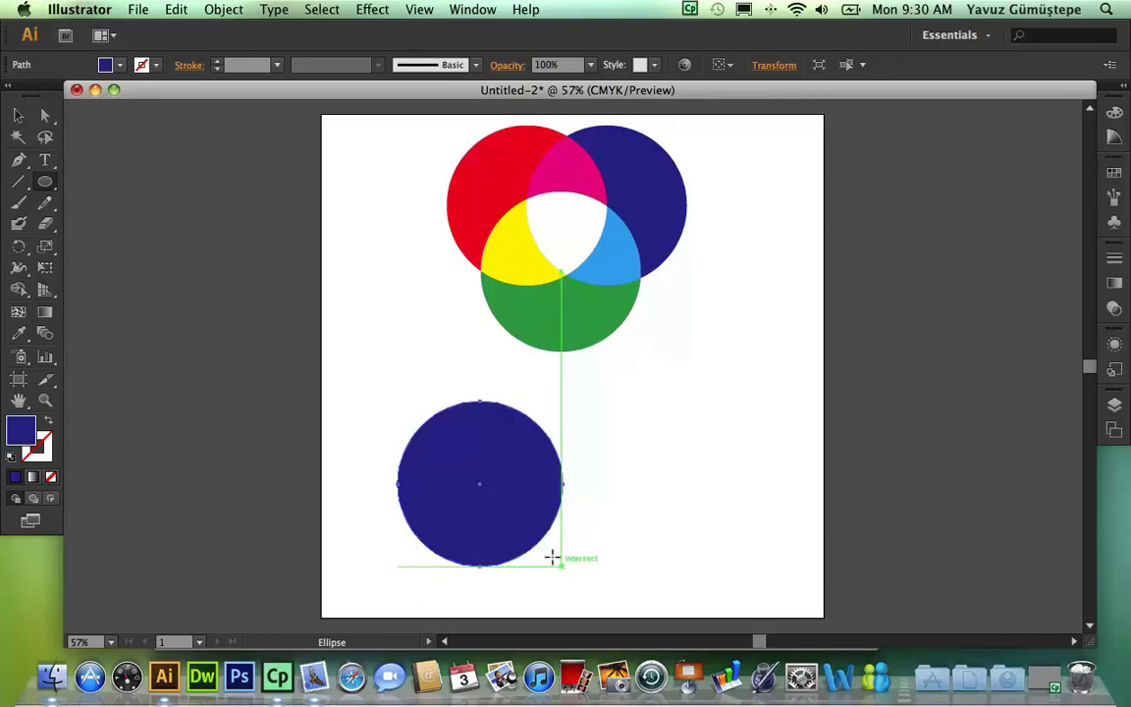
double_click(18, 426)
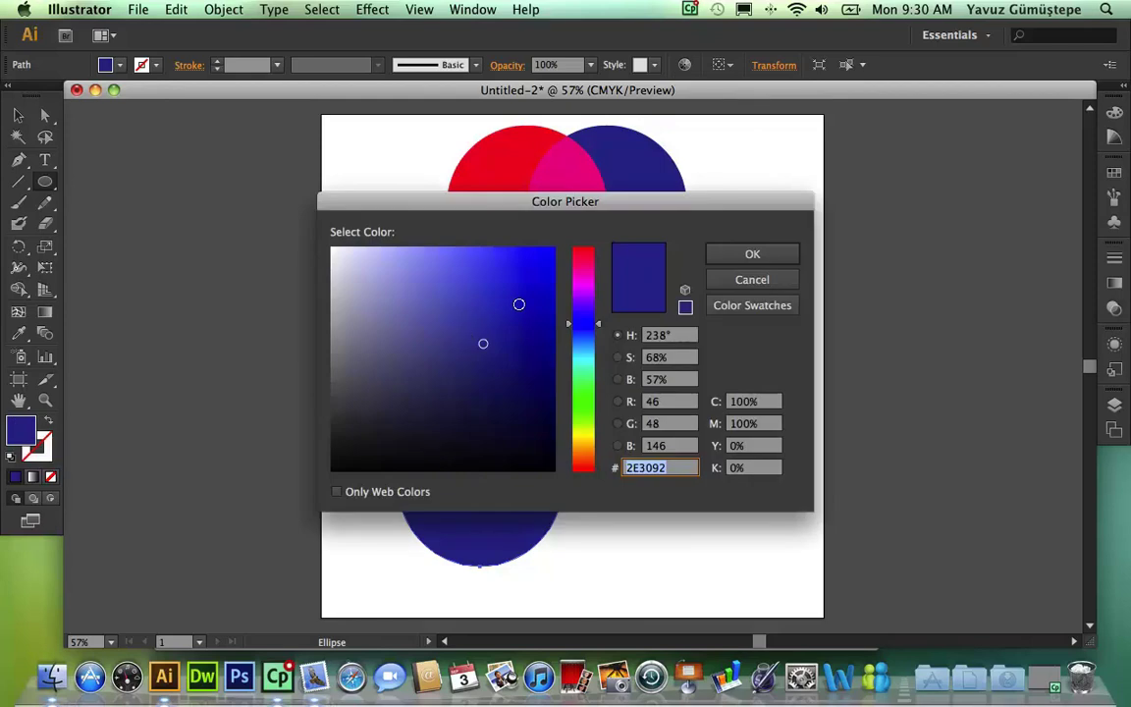
drag(571, 323, 574, 393)
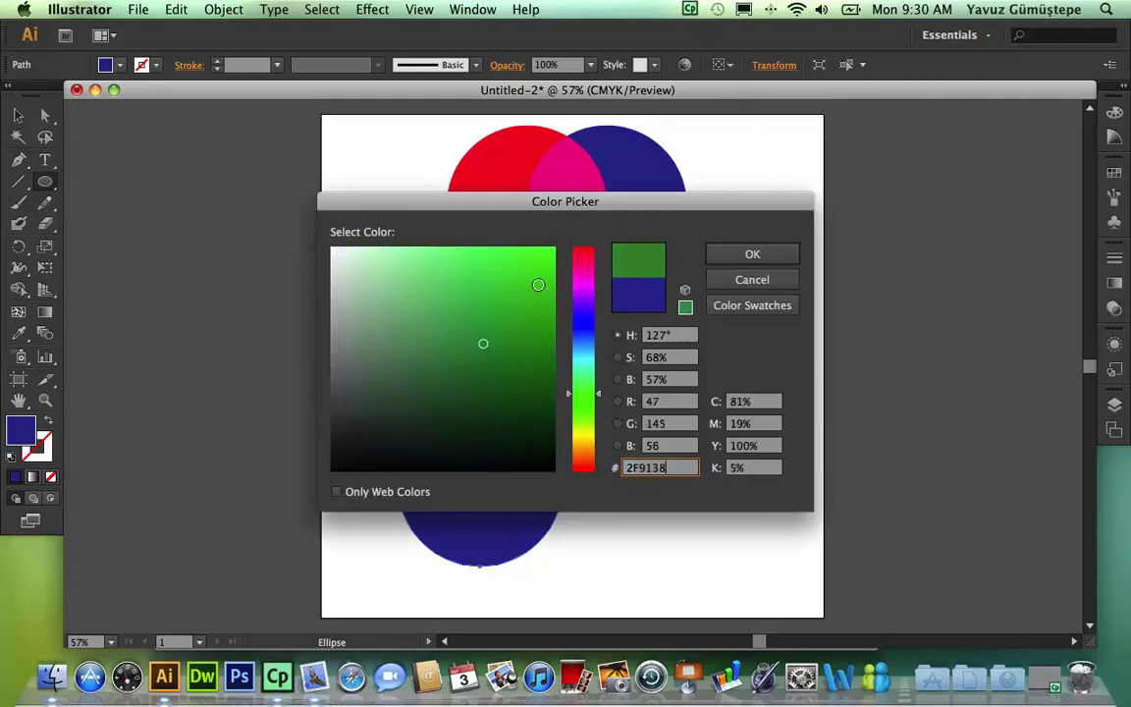
drag(538, 284, 510, 275)
click(770, 253)
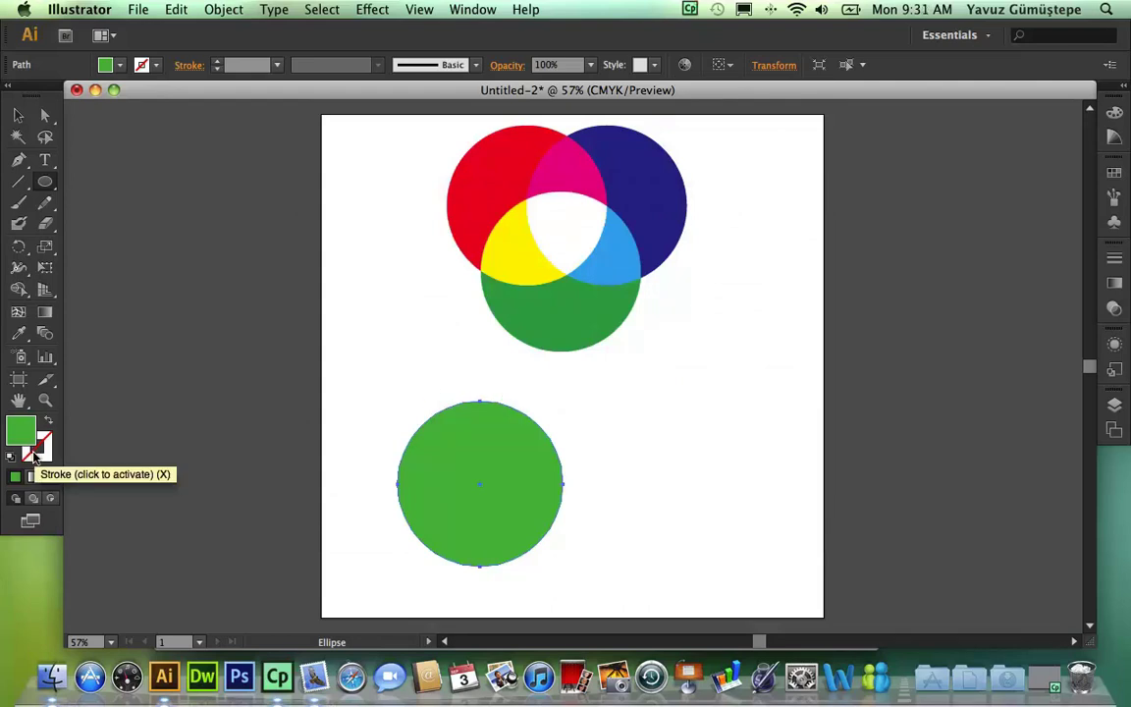
- Give the new circle a bright blue stroke
double_click(37, 450)
drag(527, 298, 547, 248)
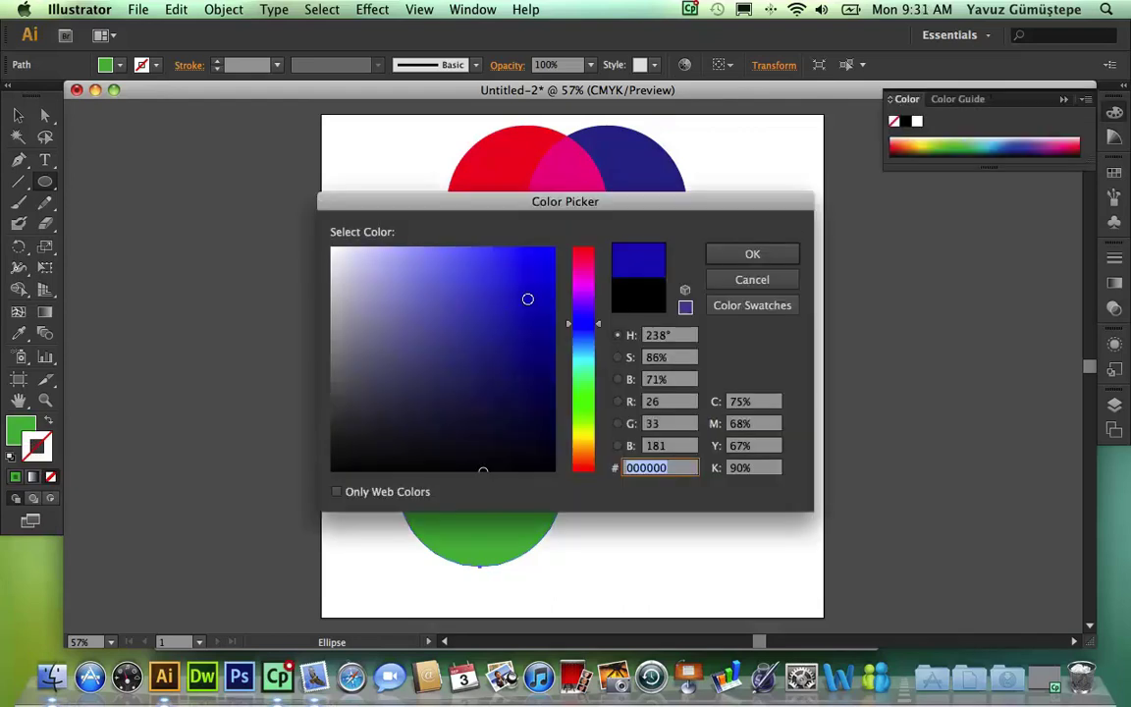
click(752, 254)
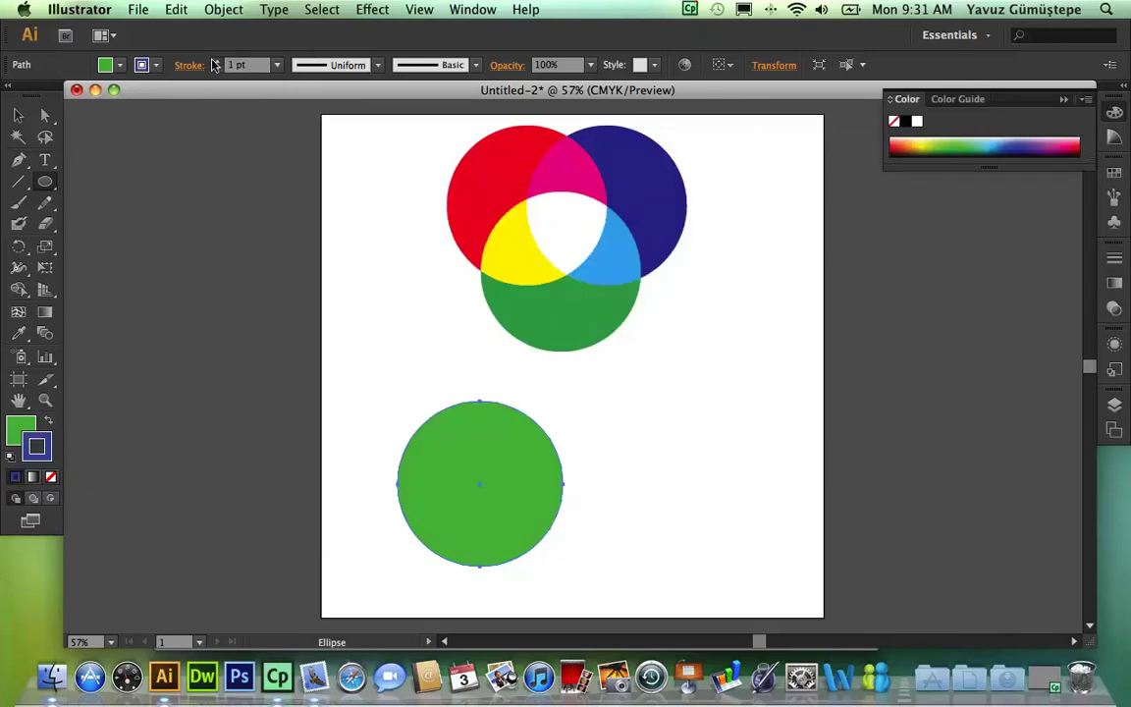
- Increase the circle's stroke weight to 20 pt
click(214, 65)
click(214, 65)
click(214, 65)
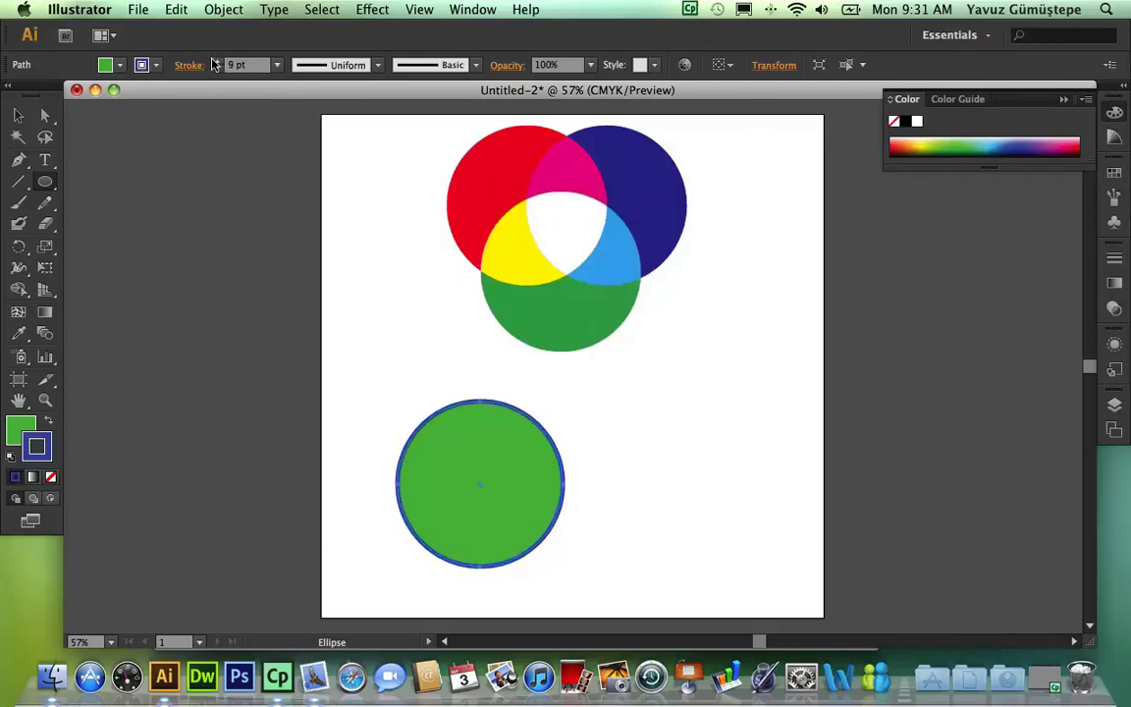
click(216, 61)
click(216, 61)
click(216, 61)
click(216, 61)
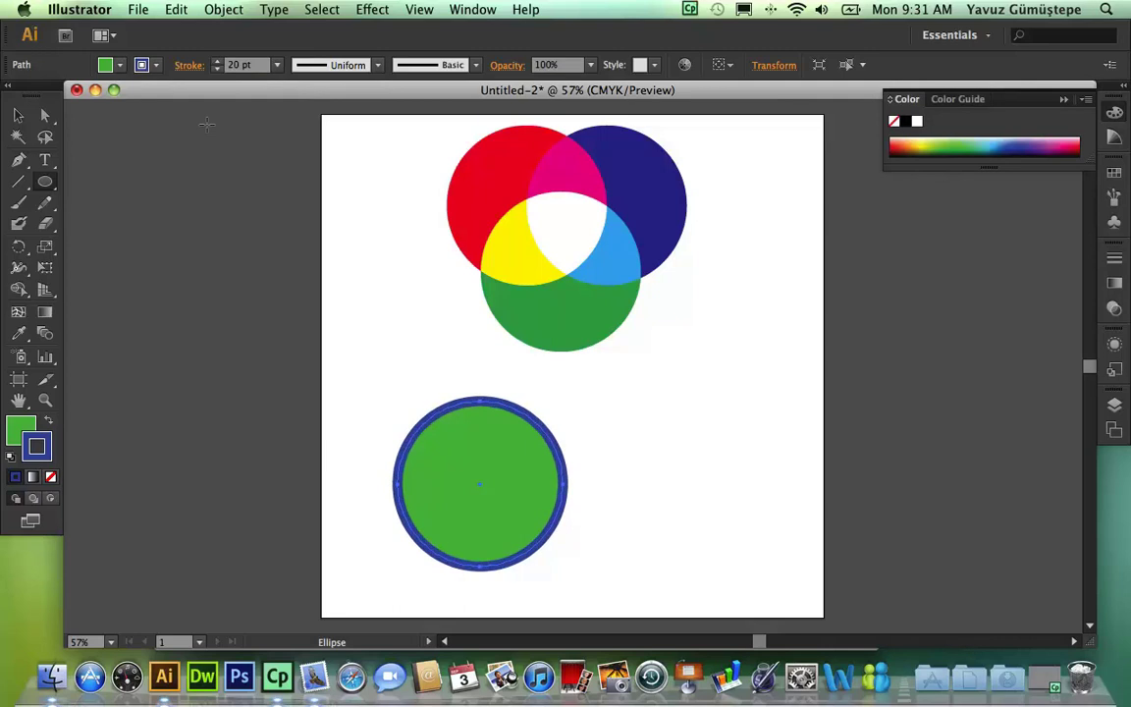
- Select the green circle and move it up and to the left
click(17, 115)
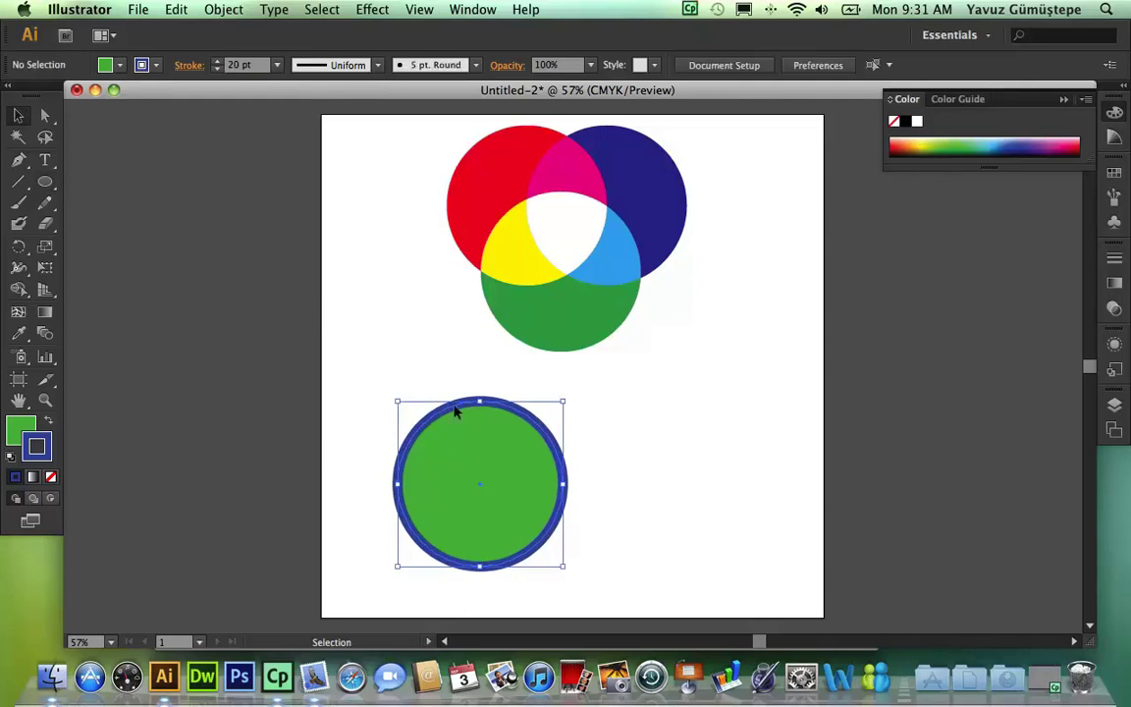
click(705, 439)
drag(374, 377, 600, 591)
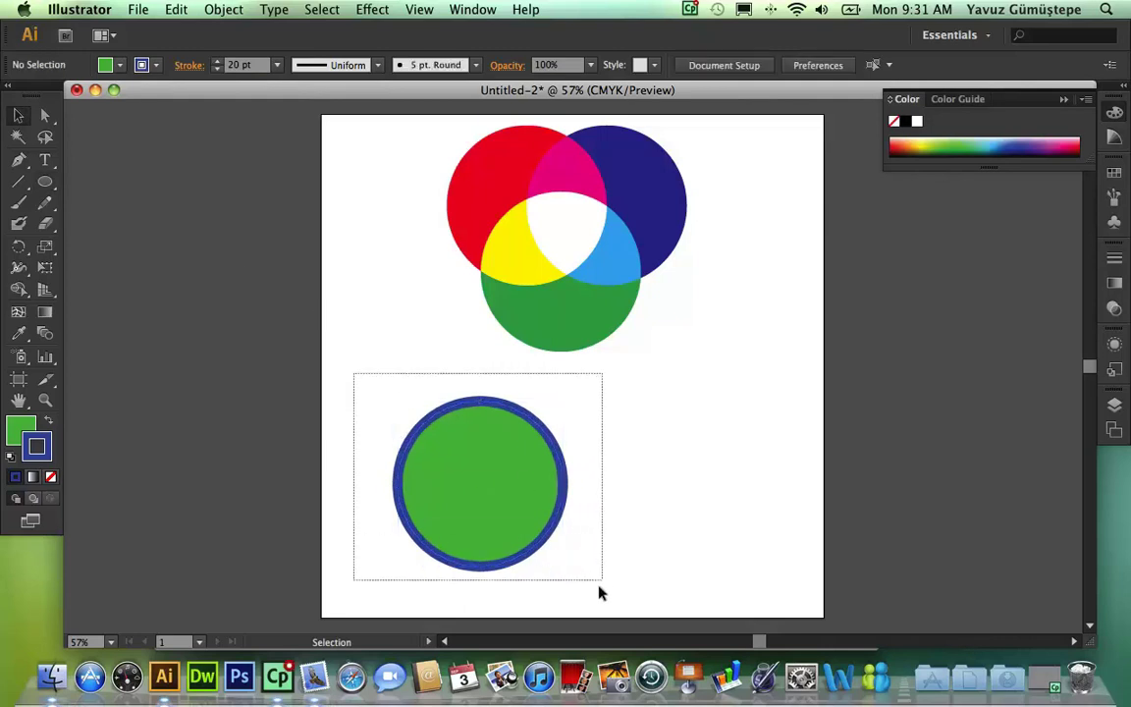
drag(500, 481, 449, 454)
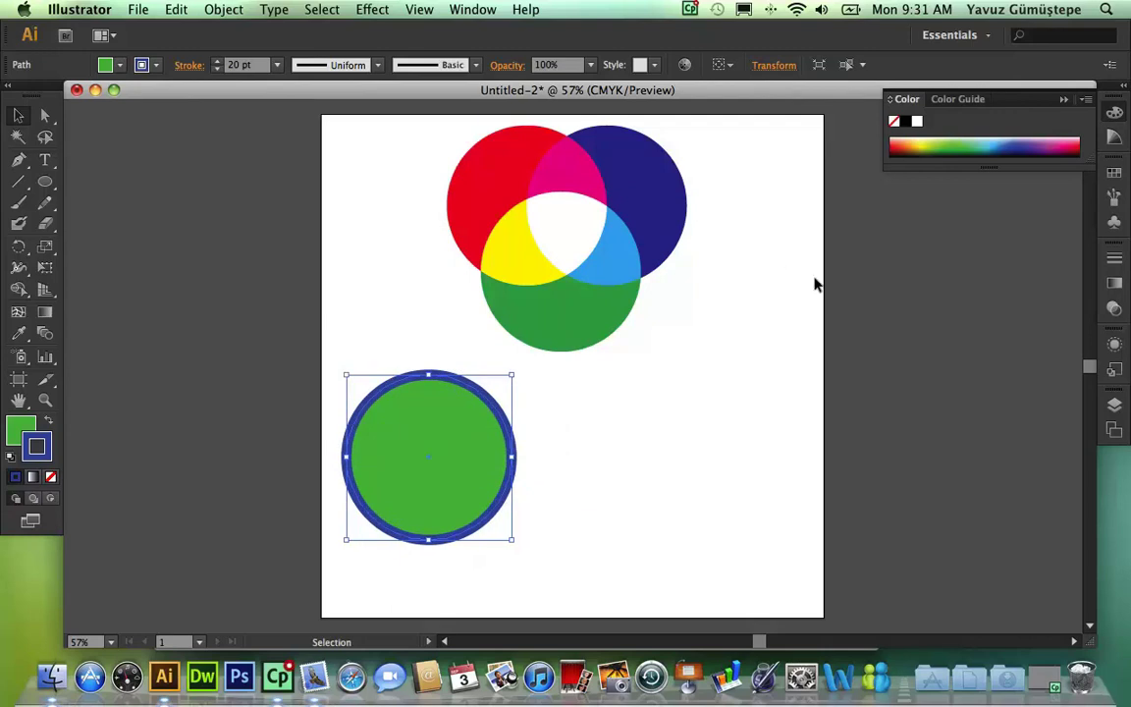
- Give the circle's fill a radial gradient from red at the centre to light tan
click(1115, 285)
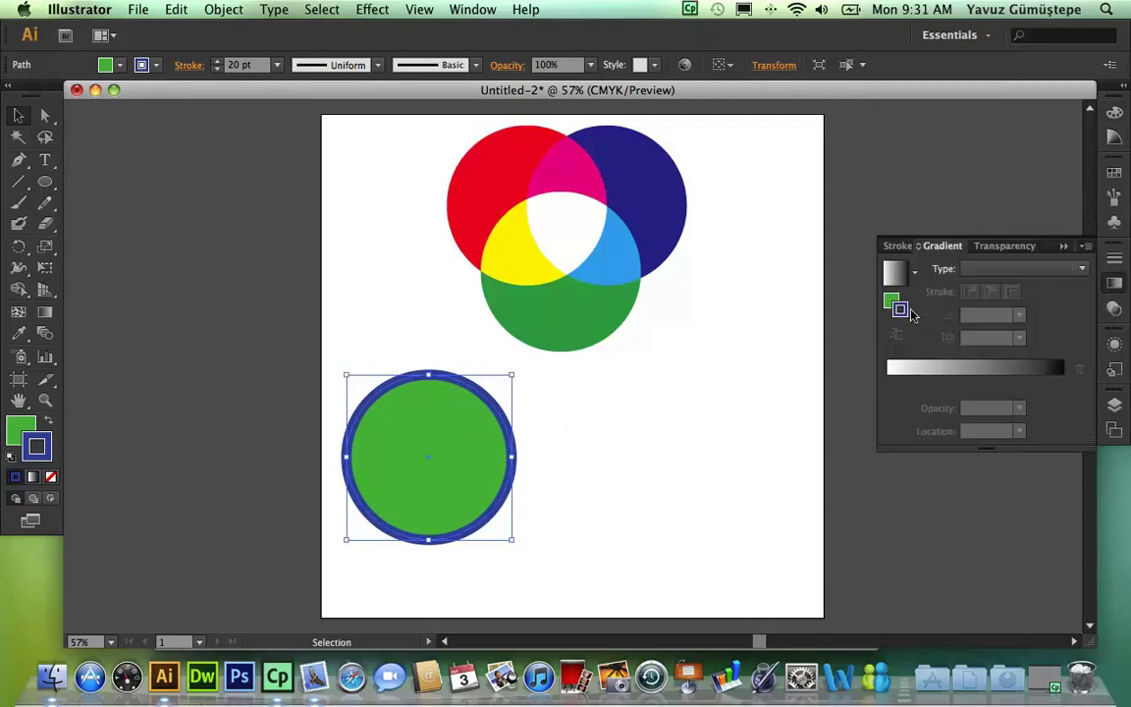
click(891, 299)
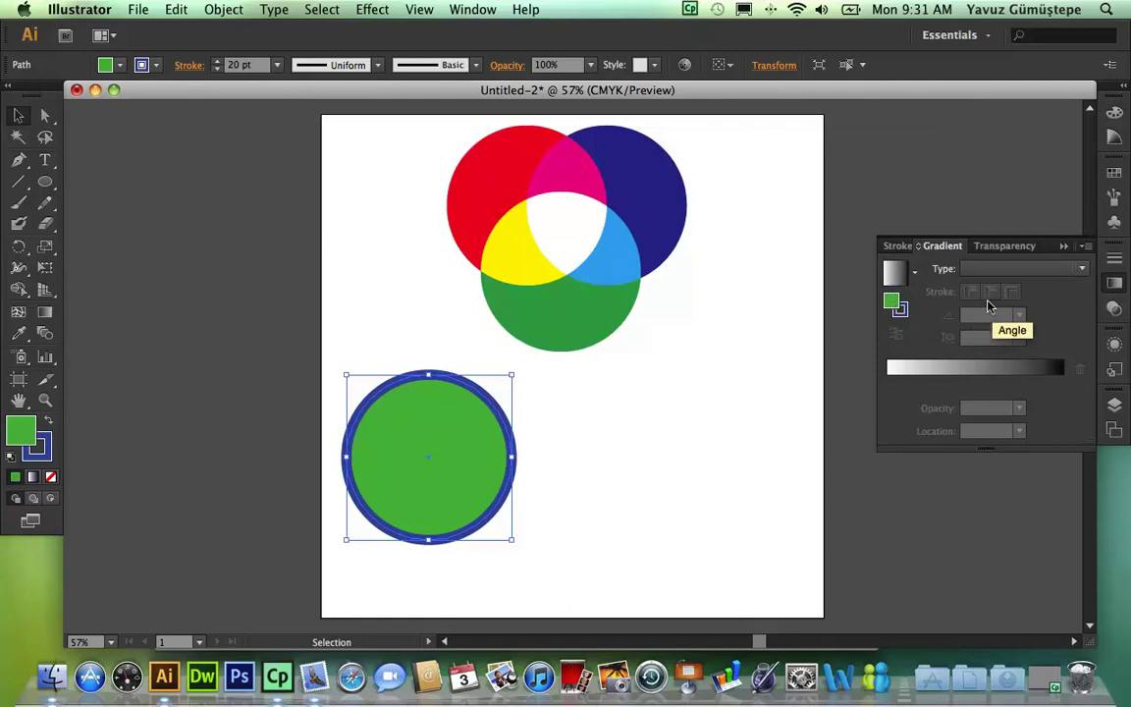
click(982, 269)
click(981, 306)
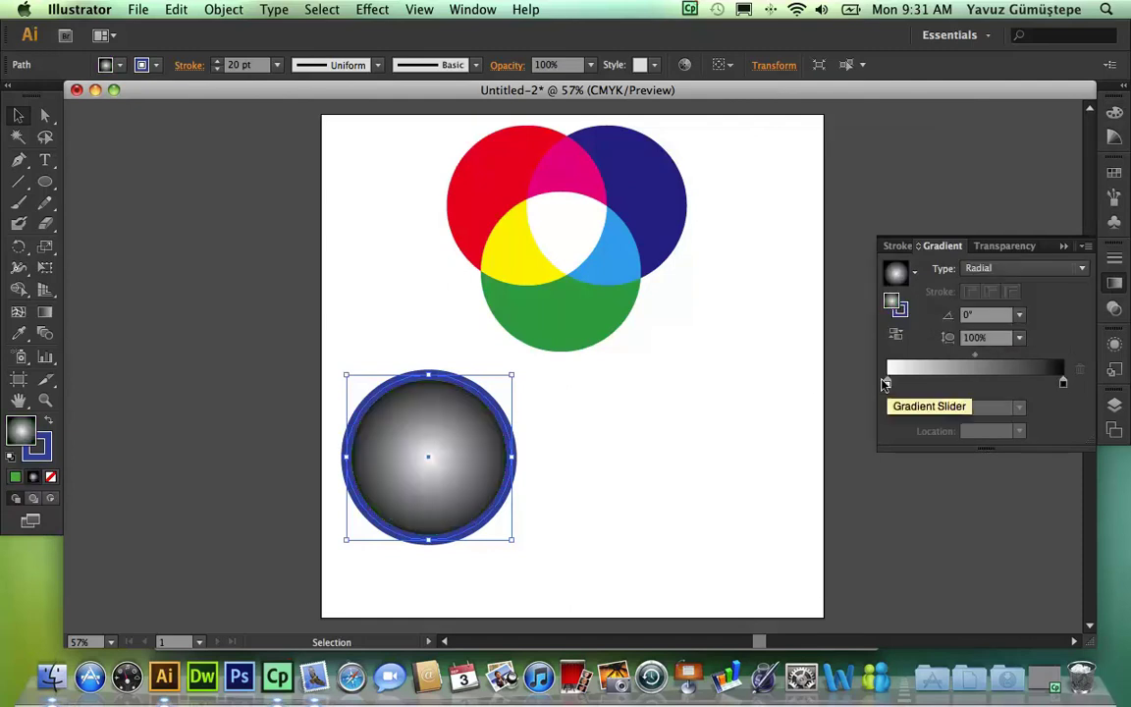
double_click(886, 383)
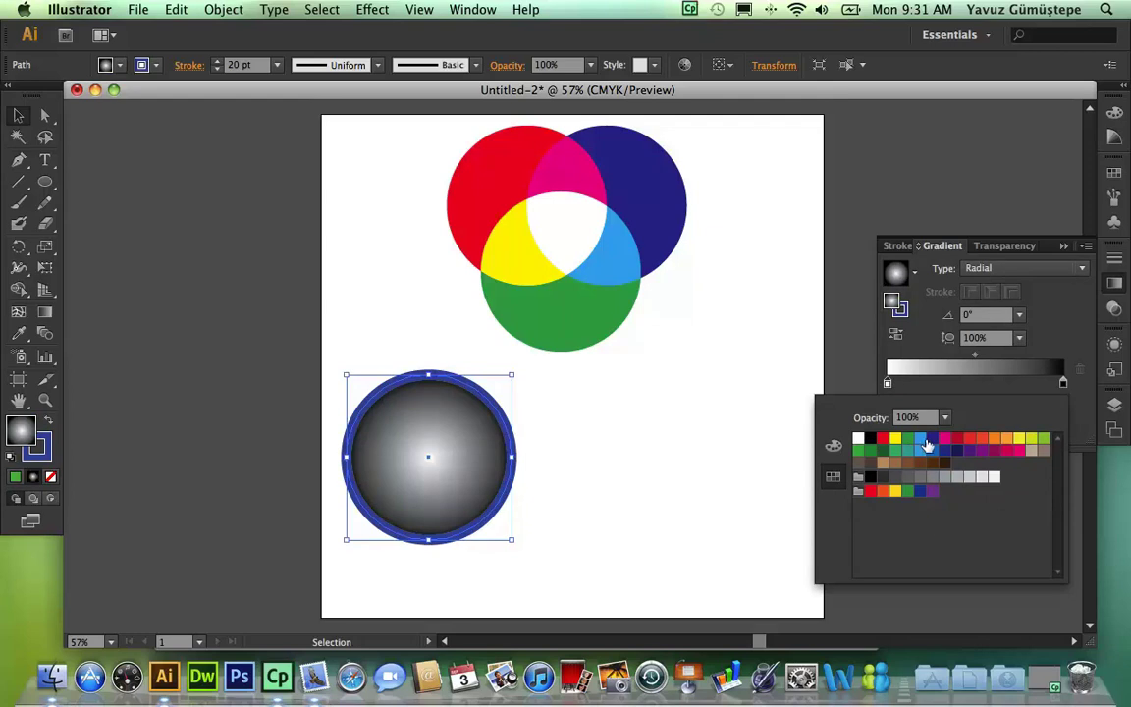
click(956, 438)
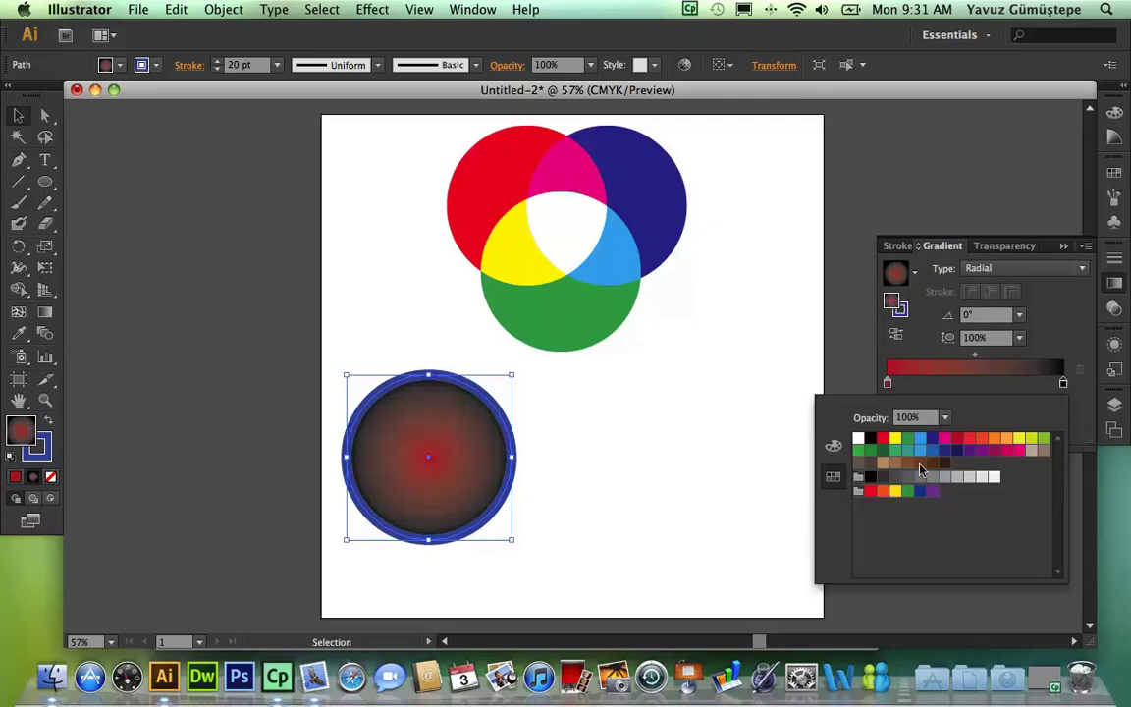
click(1027, 451)
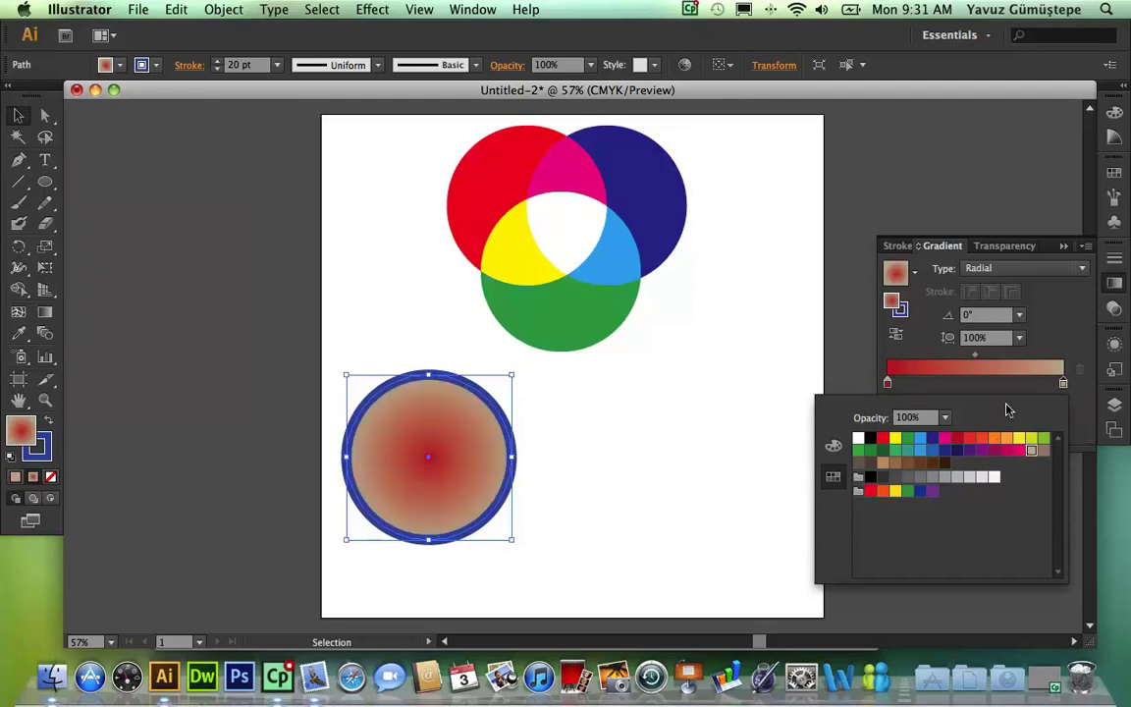
click(877, 341)
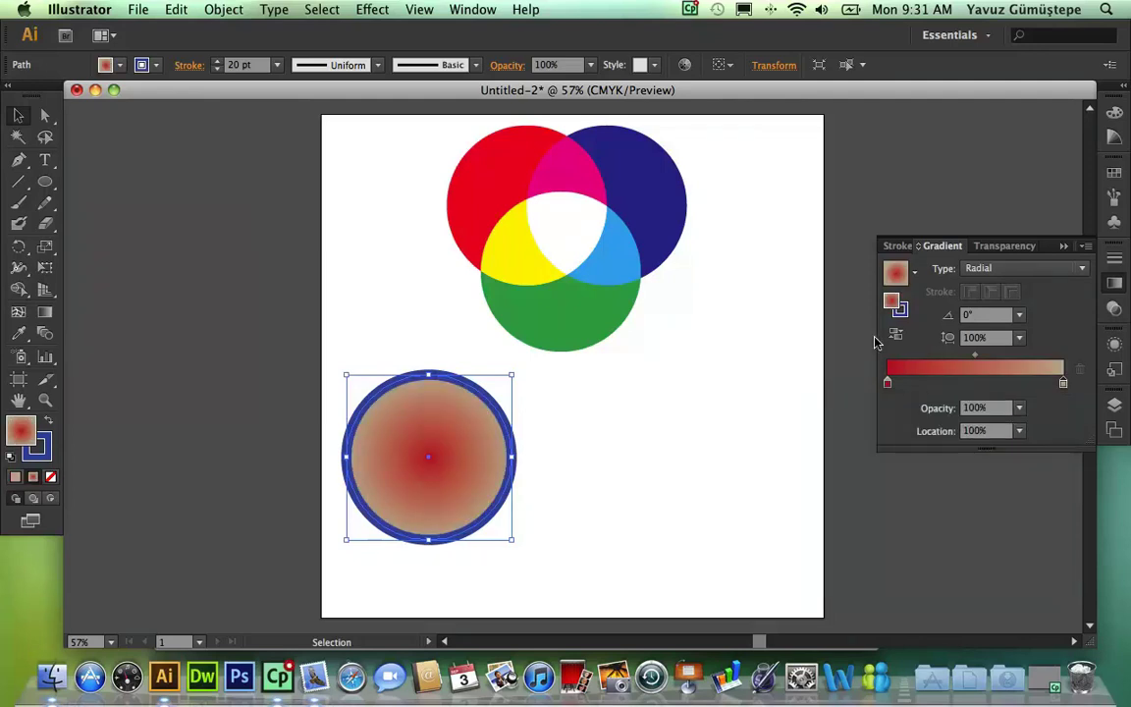
- Add a yellow gradient stop at 53.2% location
click(986, 381)
double_click(988, 382)
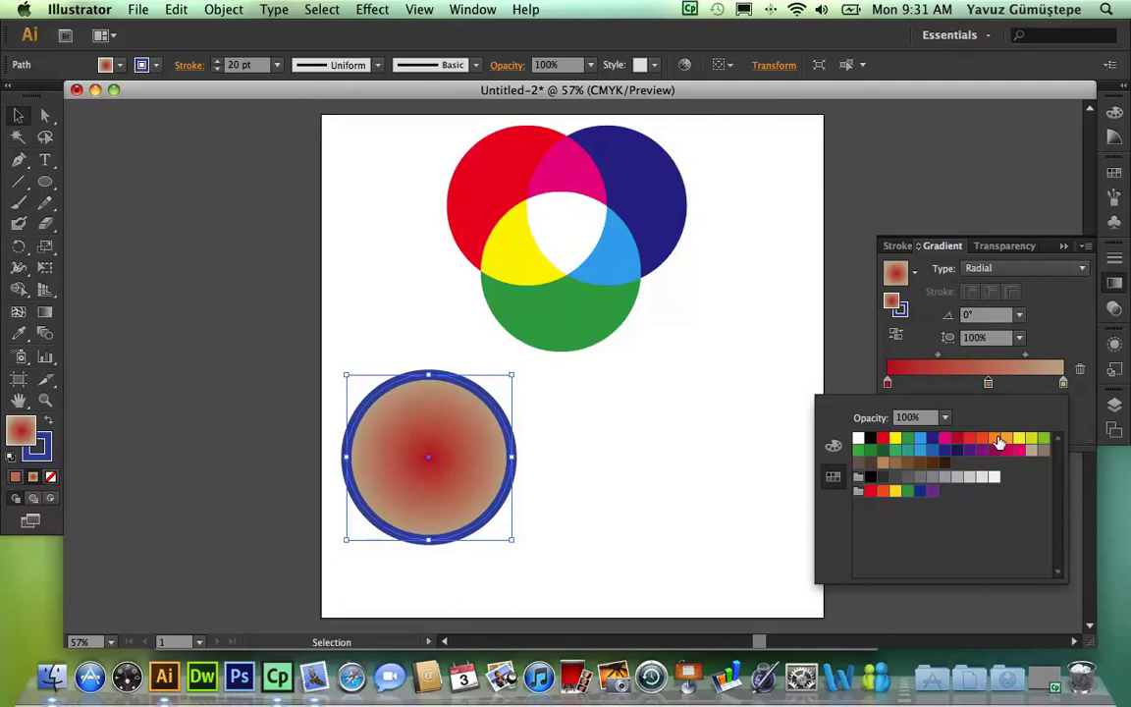
click(988, 385)
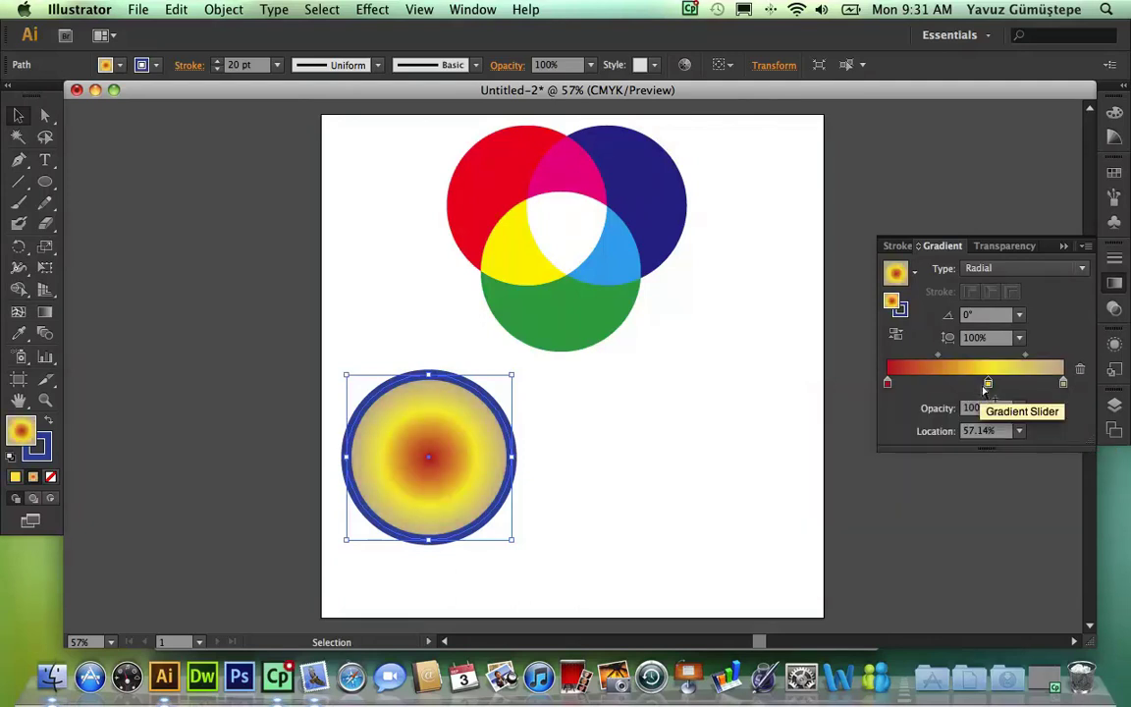
mouse_move(988, 385)
mouse_down()
mouse_move(972, 386)
mouse_move(1033, 355)
mouse_up()
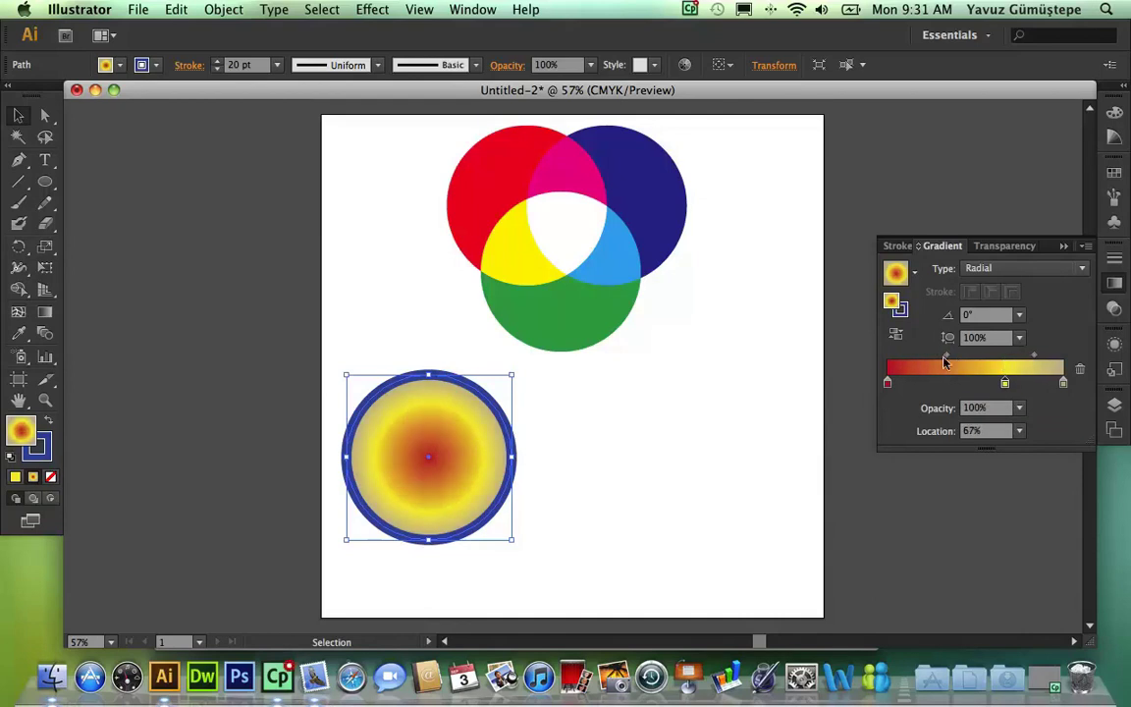
drag(943, 359, 979, 360)
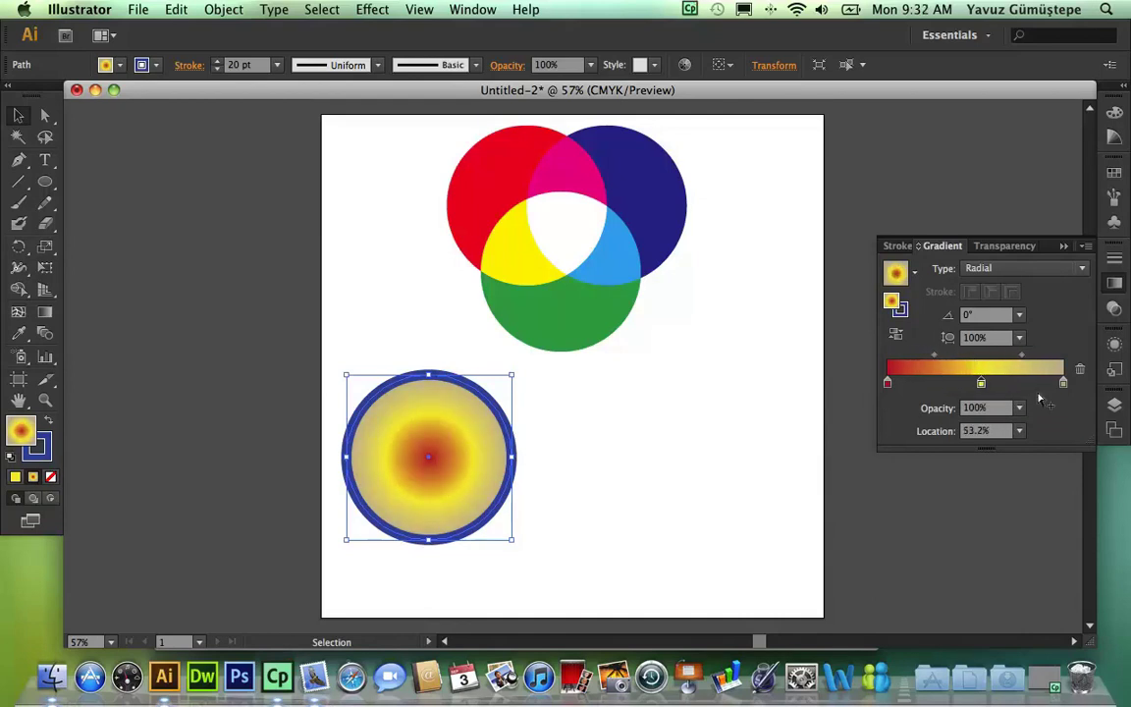
- Try a Linear gradient type, then set it back to Radial
click(993, 270)
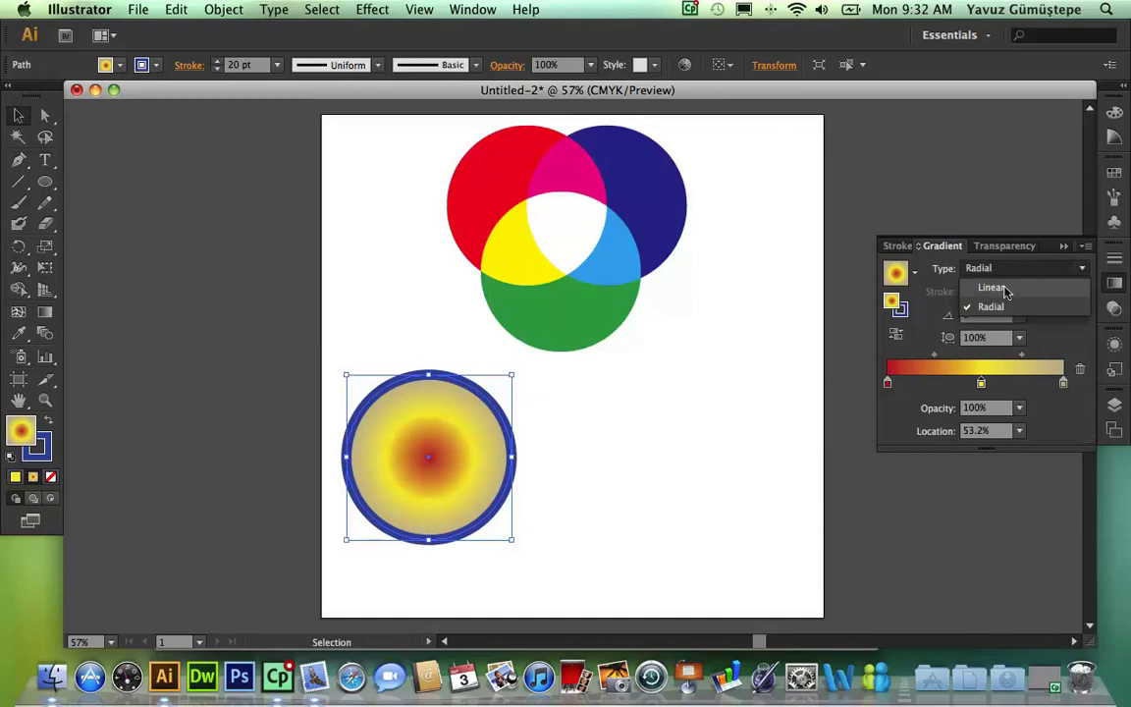
click(1001, 287)
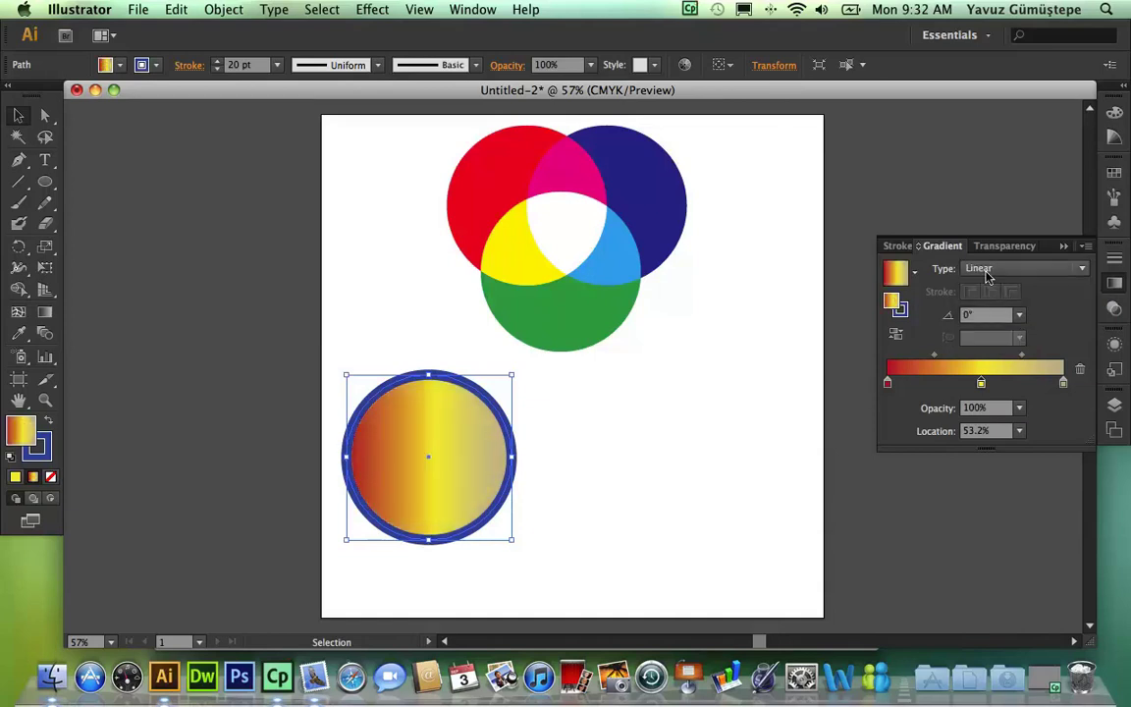
click(987, 271)
click(990, 306)
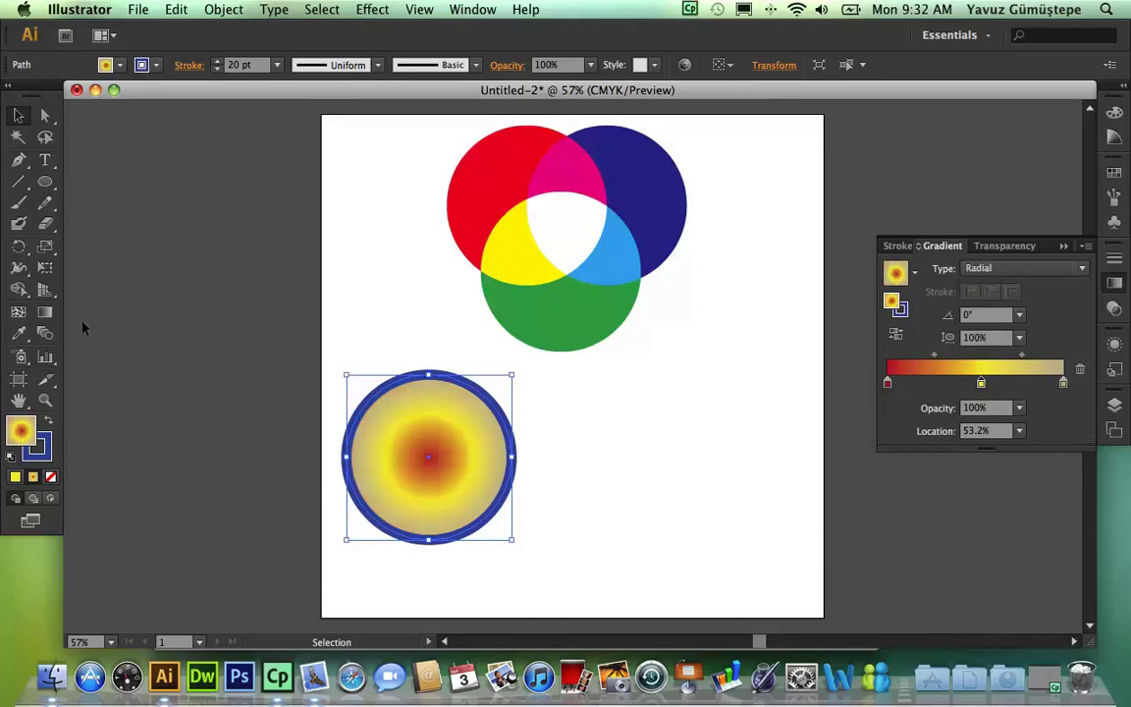
- With the Gradient tool, stretch the radial gradient's radius wider across the circle
click(45, 312)
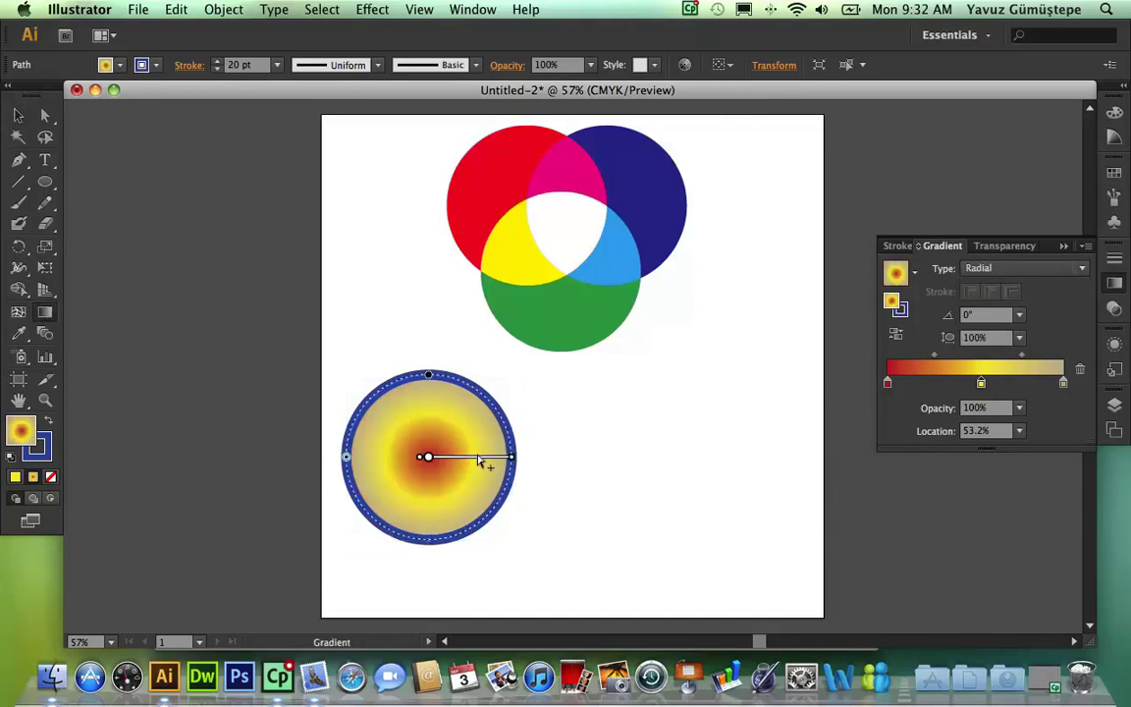
mouse_move(466, 456)
drag(512, 458, 557, 463)
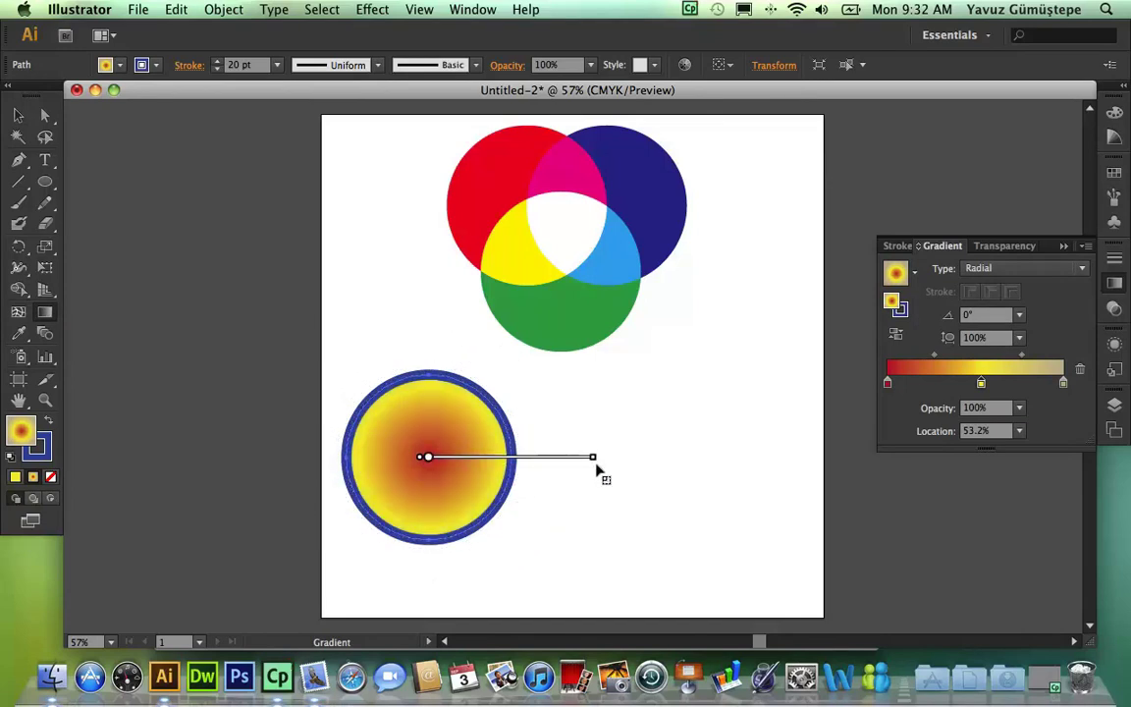
drag(557, 466, 609, 474)
mouse_move(510, 458)
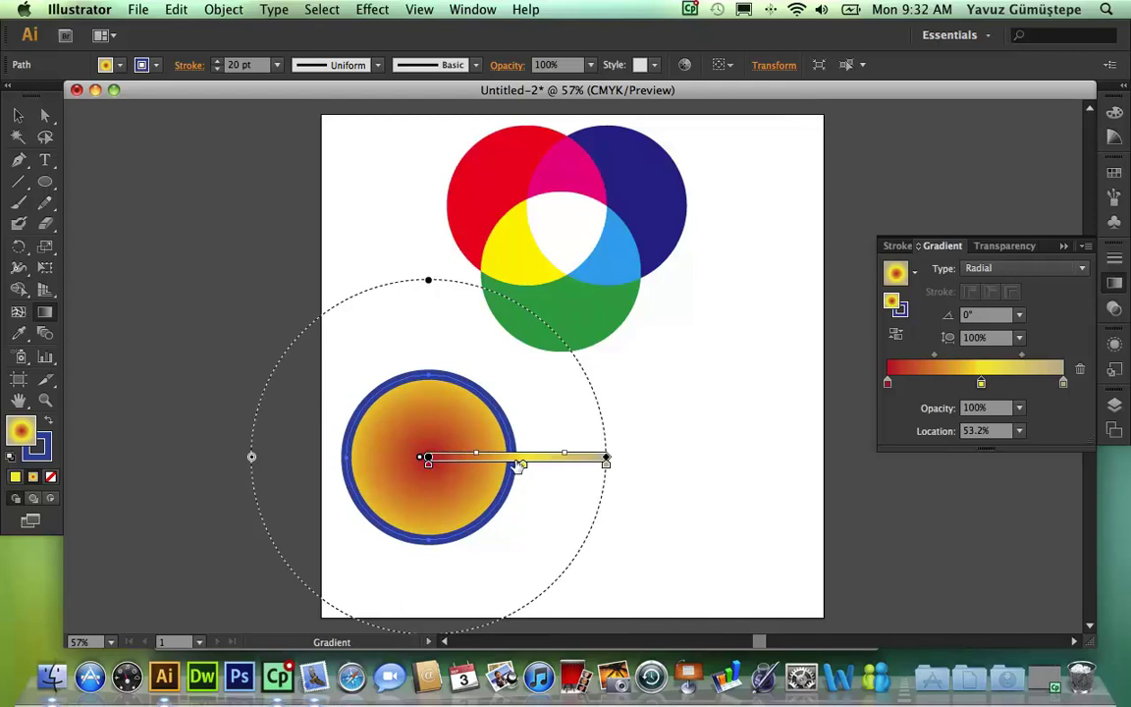
- Rebalance the yellow stop and rotate the gradient upward for broader orange-yellow edges
drag(517, 464, 491, 465)
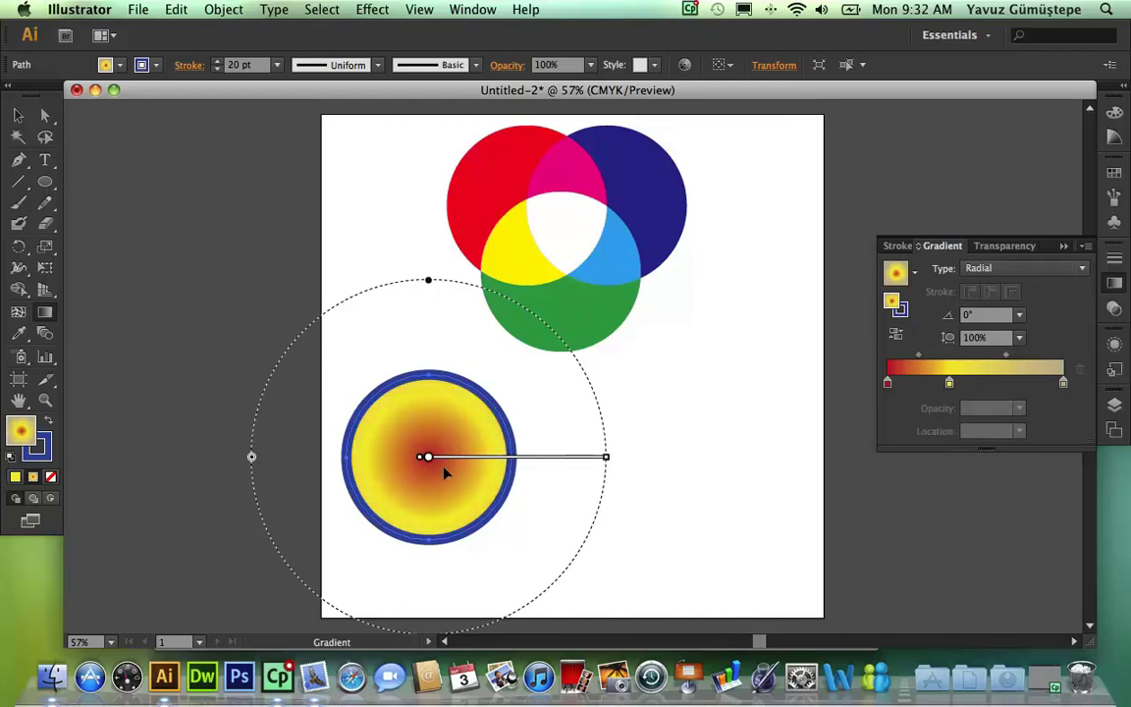
drag(488, 466, 512, 466)
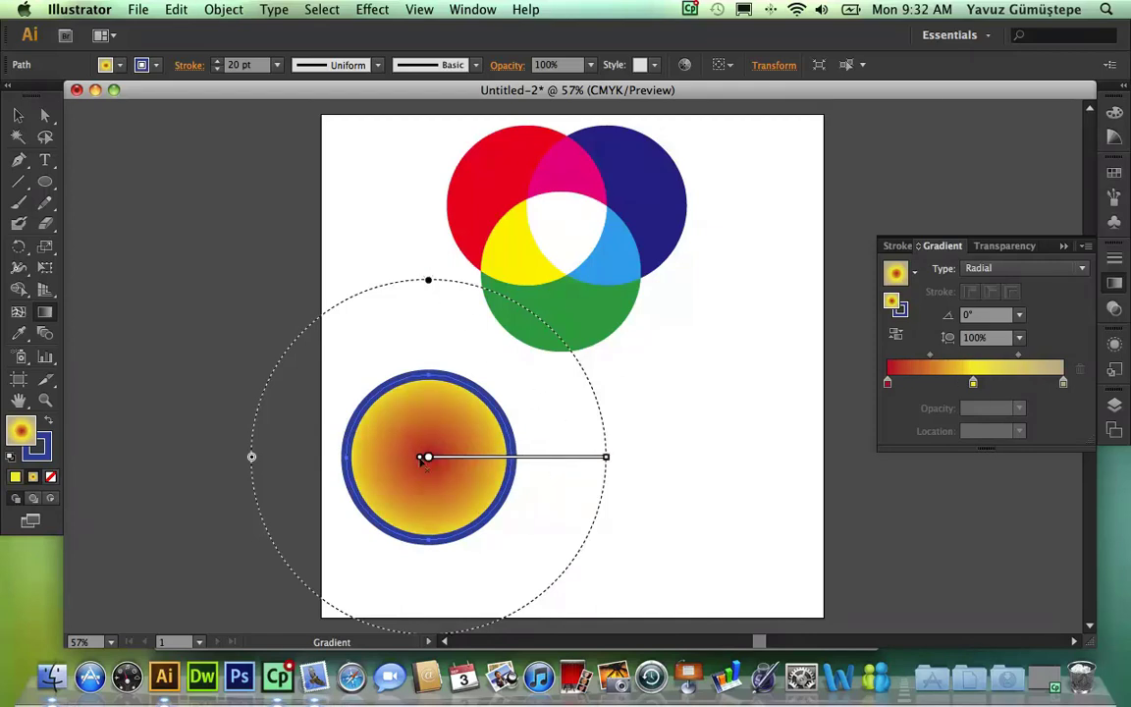
drag(422, 462, 432, 483)
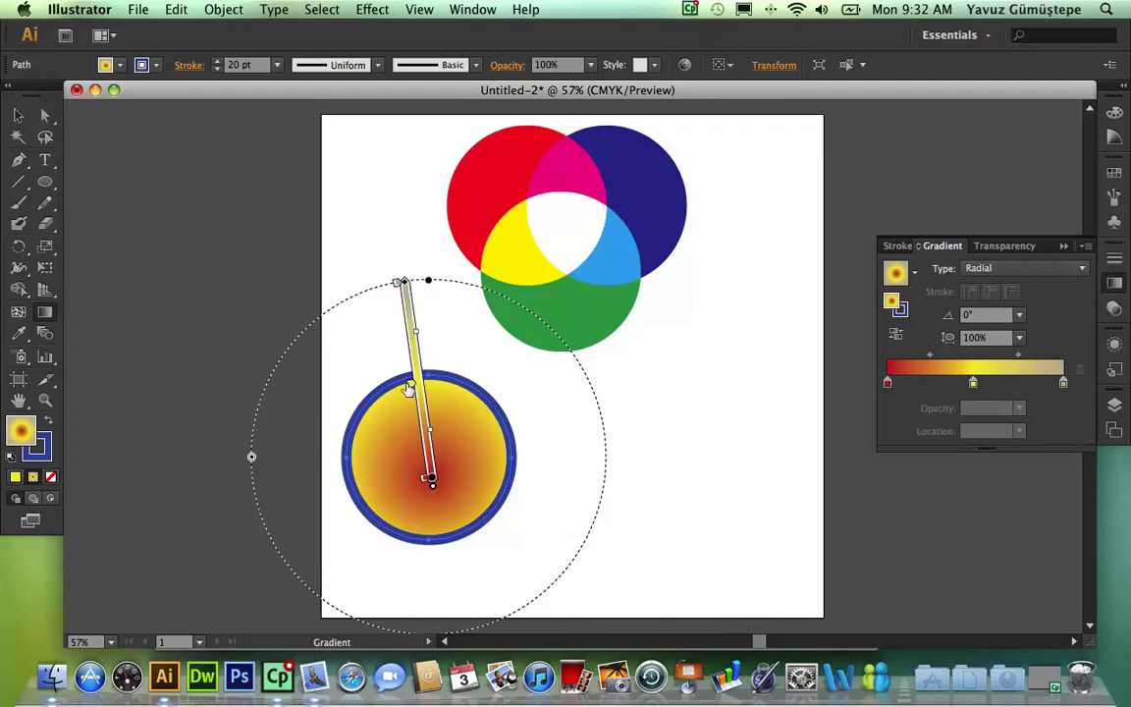
drag(409, 389, 408, 360)
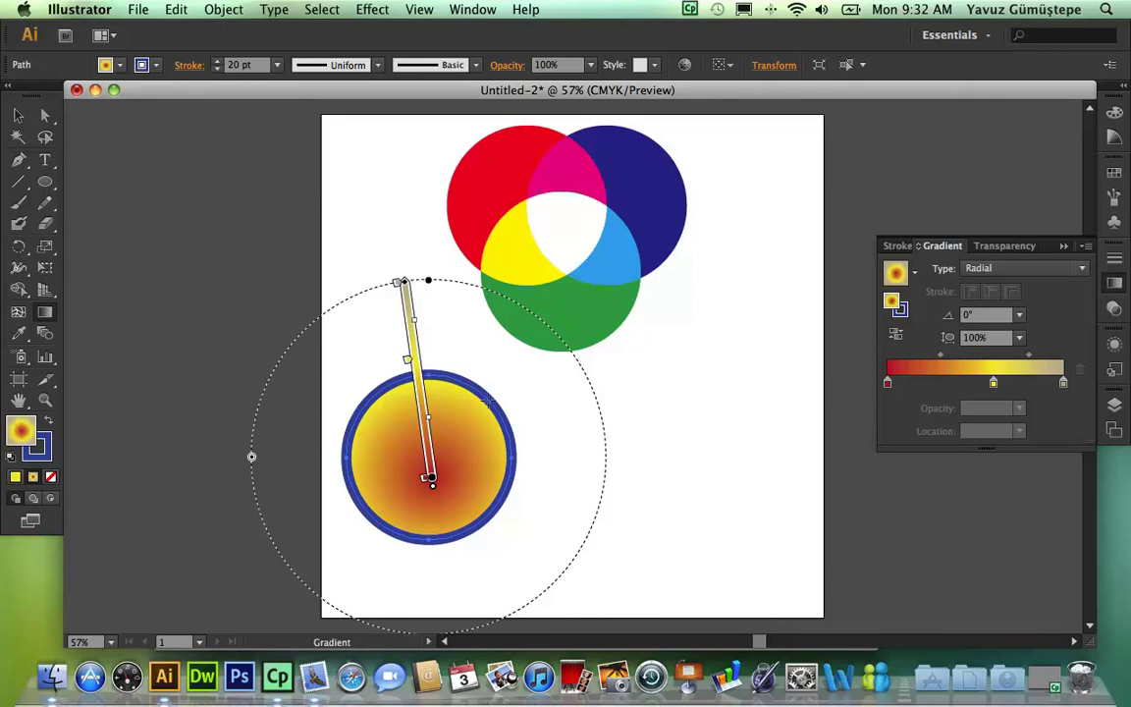
click(18, 115)
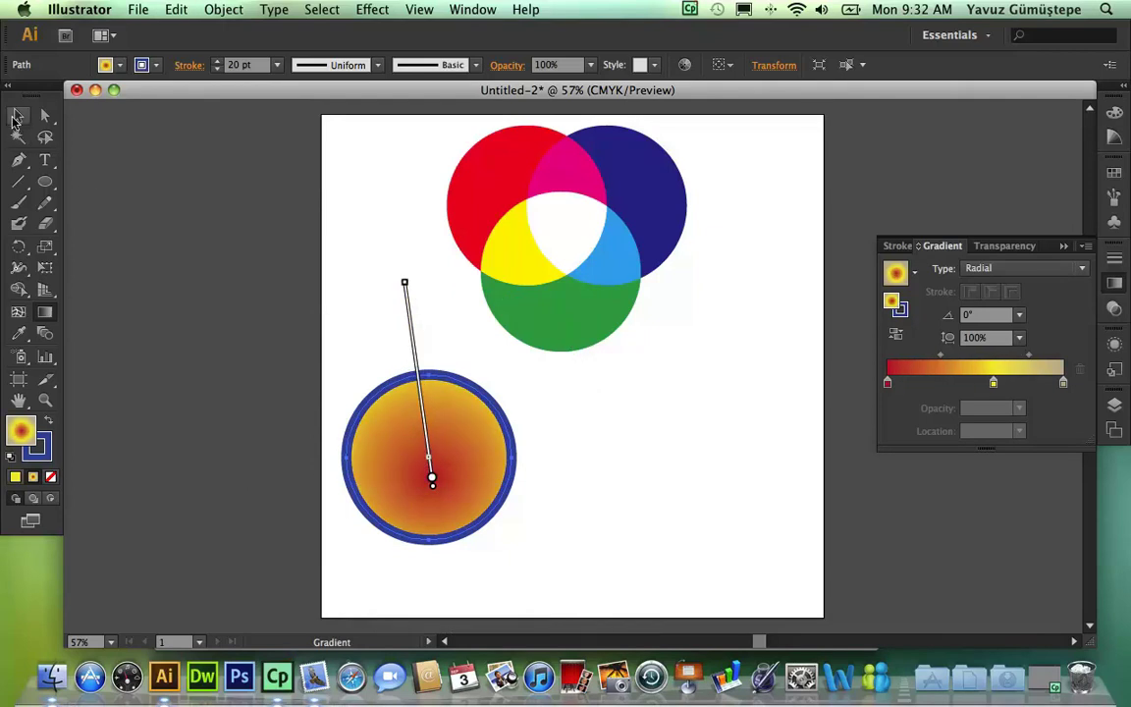
click(638, 413)
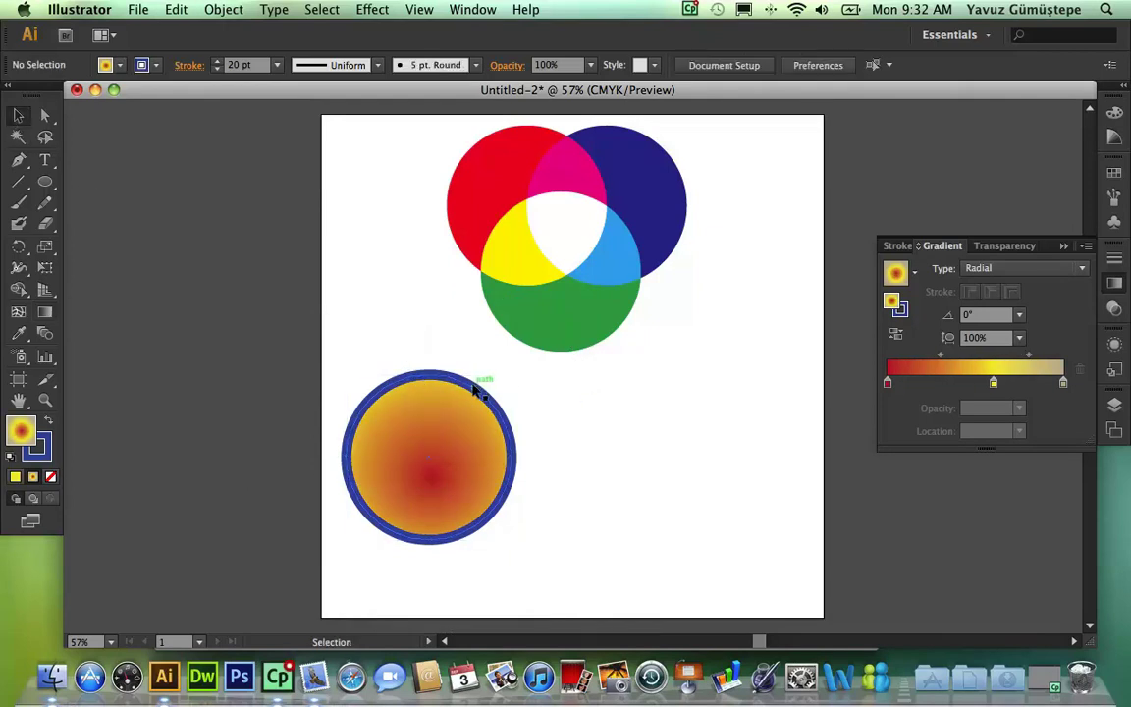
- Change the circle's 20 pt stroke from solid blue to a linear red-yellow-tan gradient
click(480, 385)
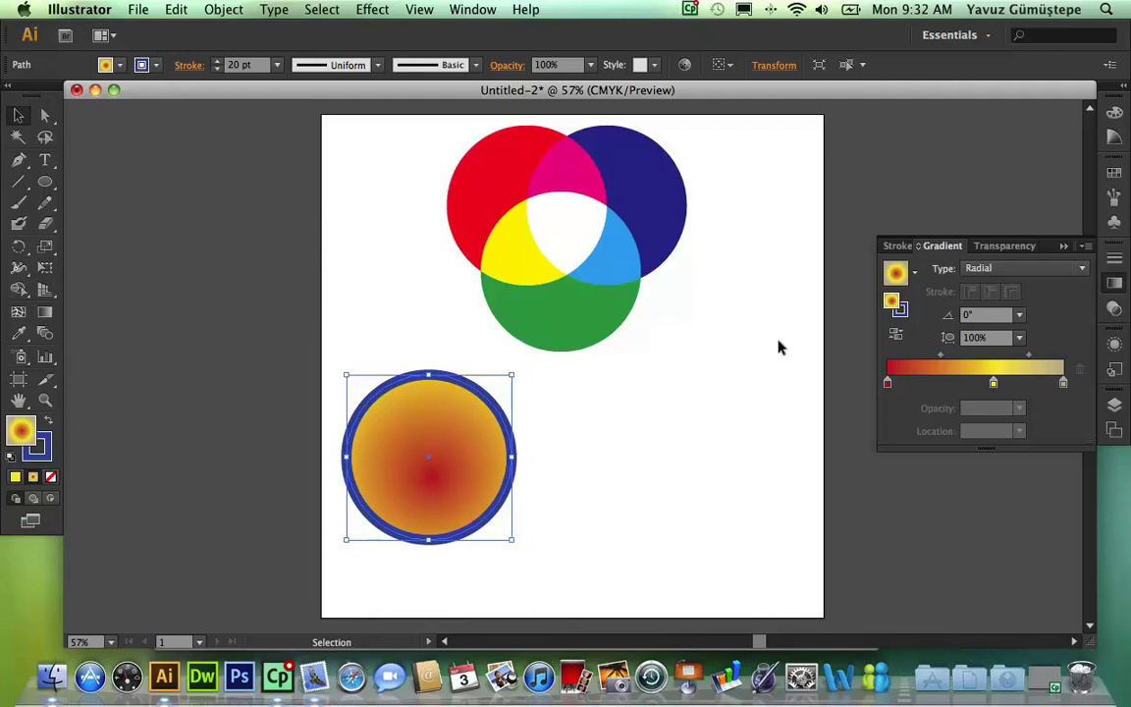
click(900, 310)
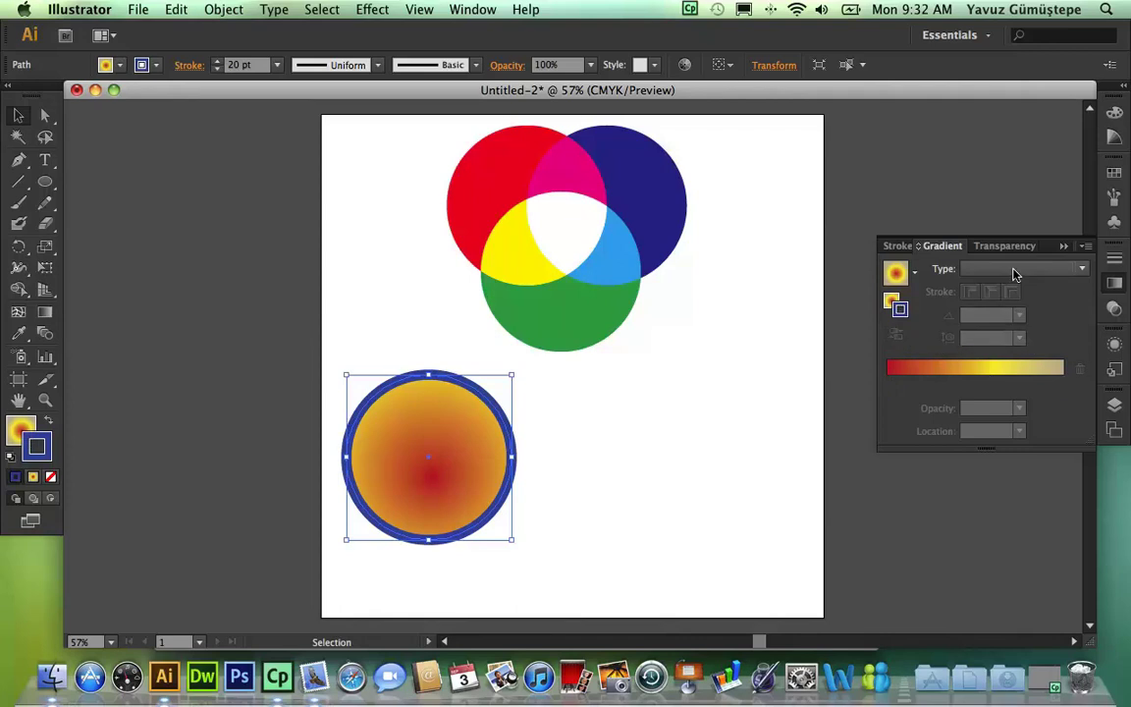
click(1015, 271)
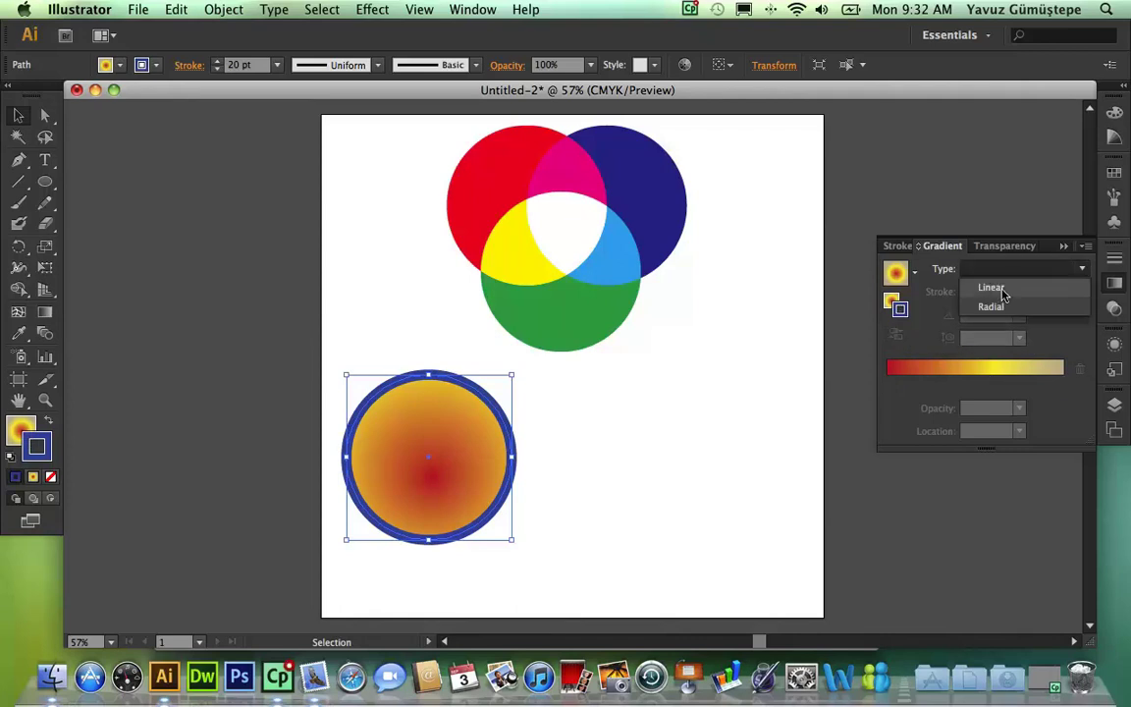
click(993, 287)
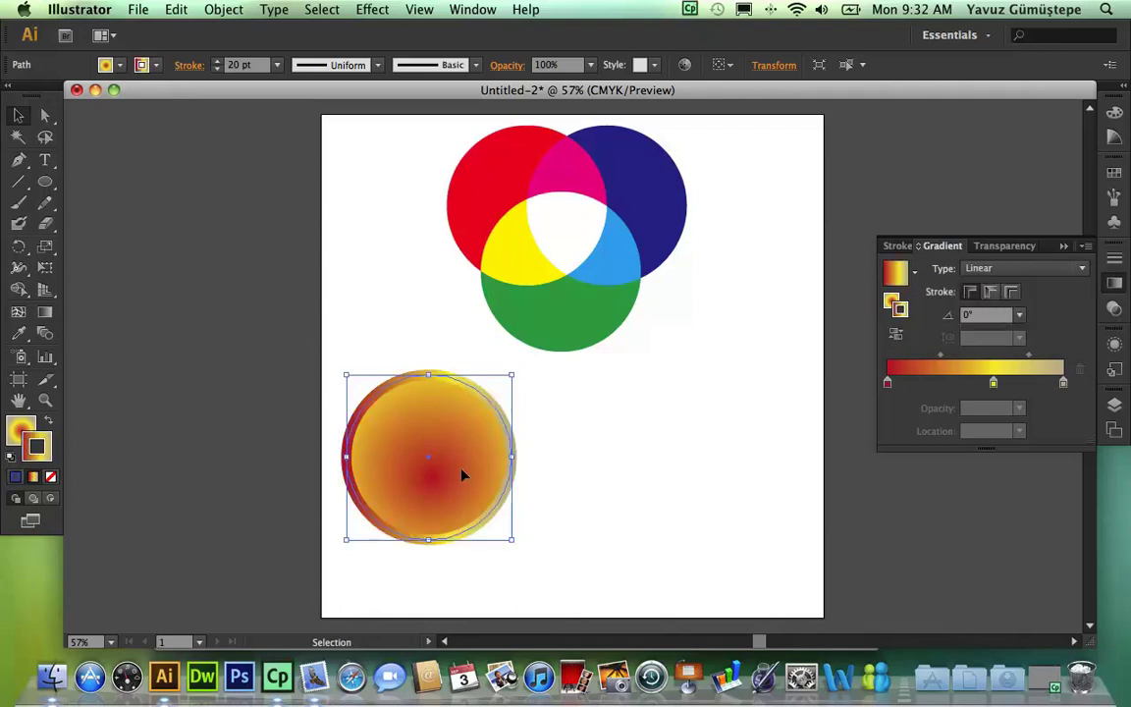
click(601, 429)
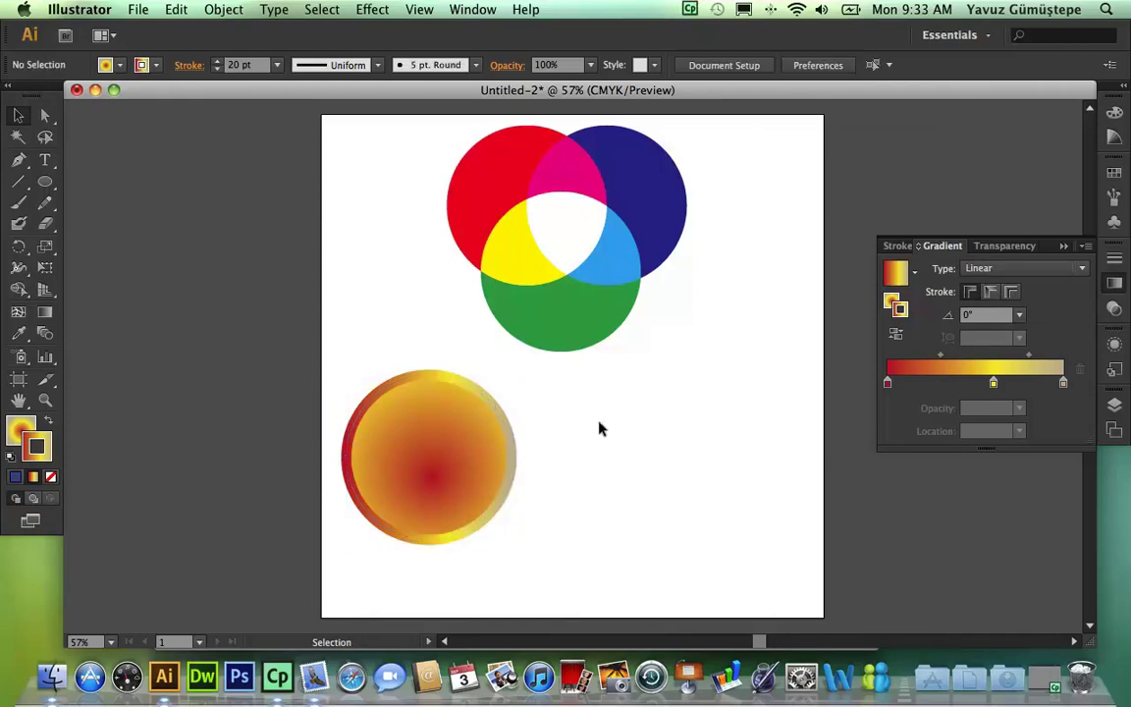